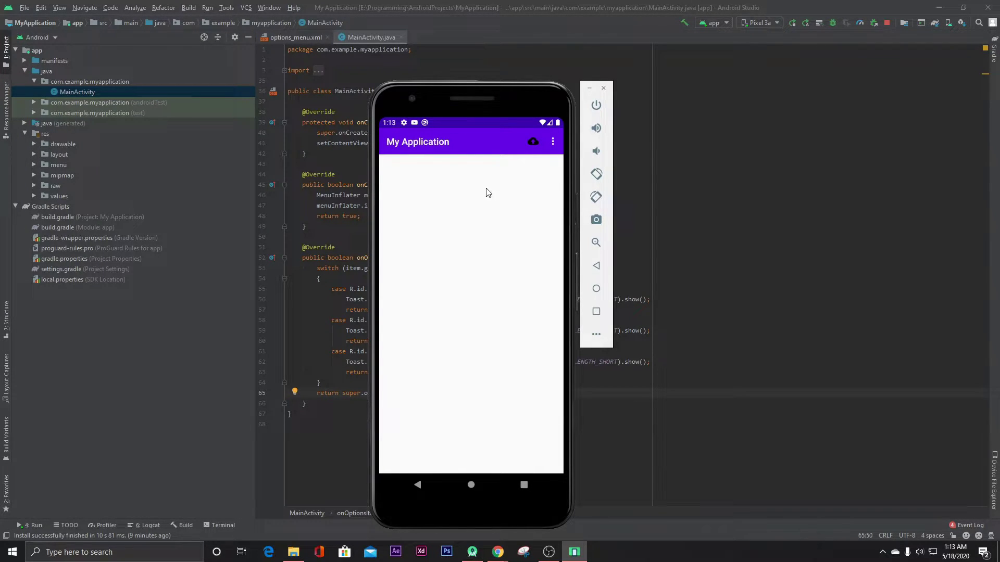
- In the emulator, trigger the cloud action, then choose Item 2 from the overflow menu to show their toasts
click(532, 141)
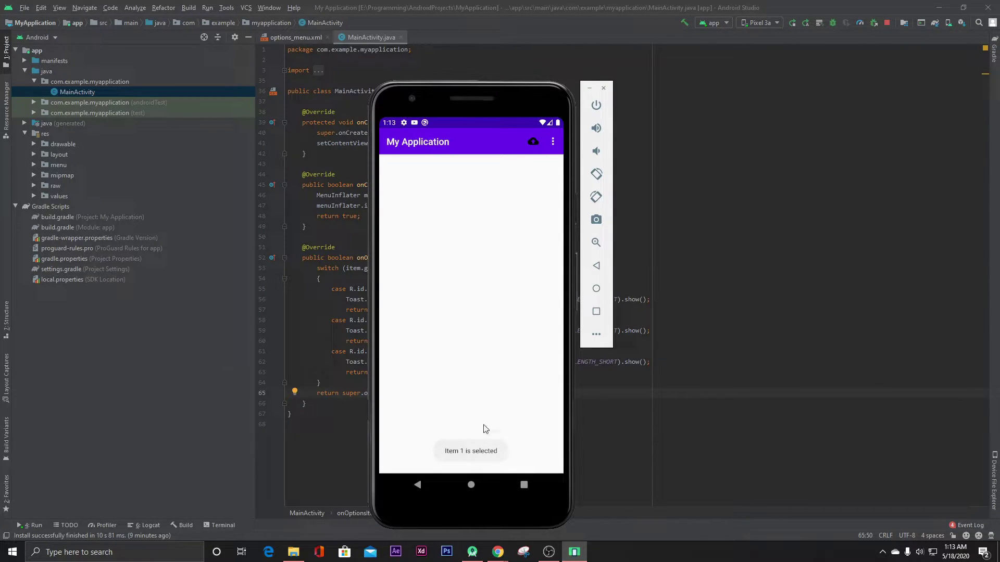
click(554, 143)
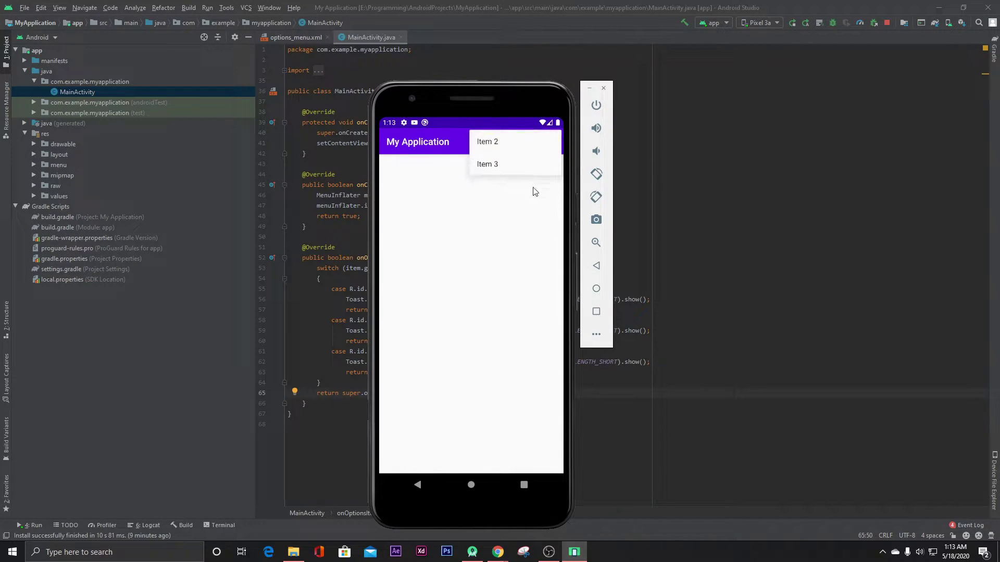
click(500, 143)
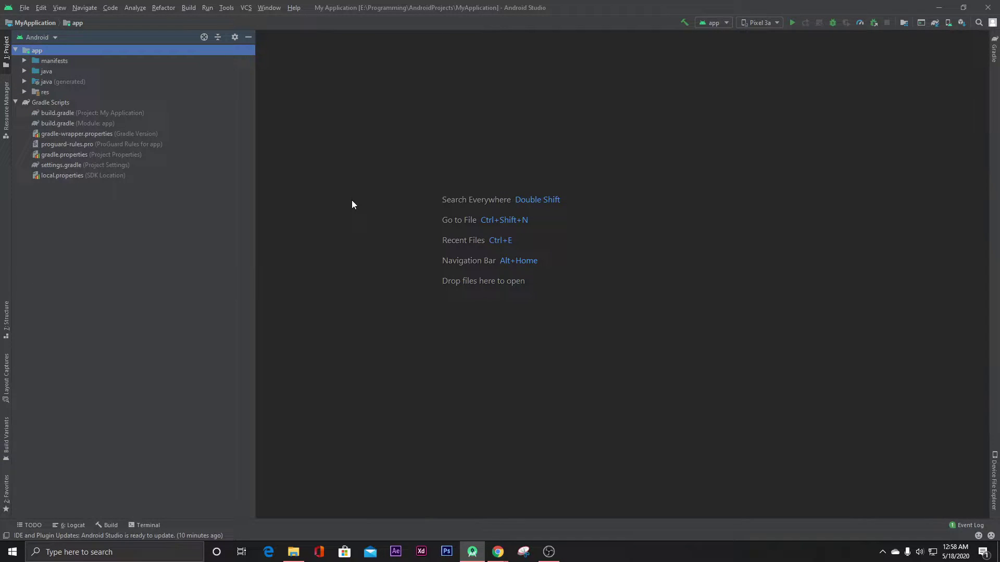
- Add the cloud backup clip-art vector asset to res/drawable, named ic_backup
click(24, 92)
click(48, 101)
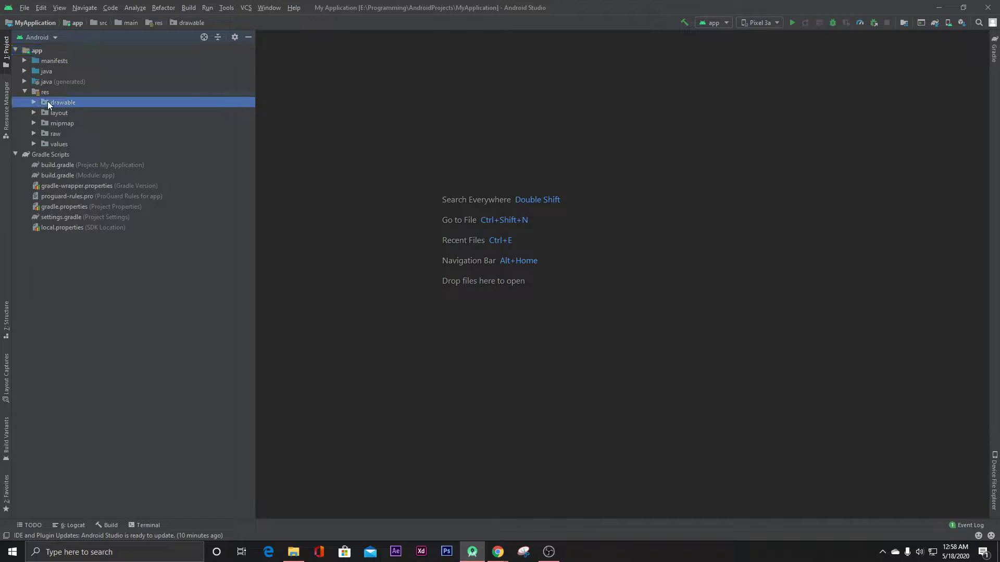
right_click(48, 101)
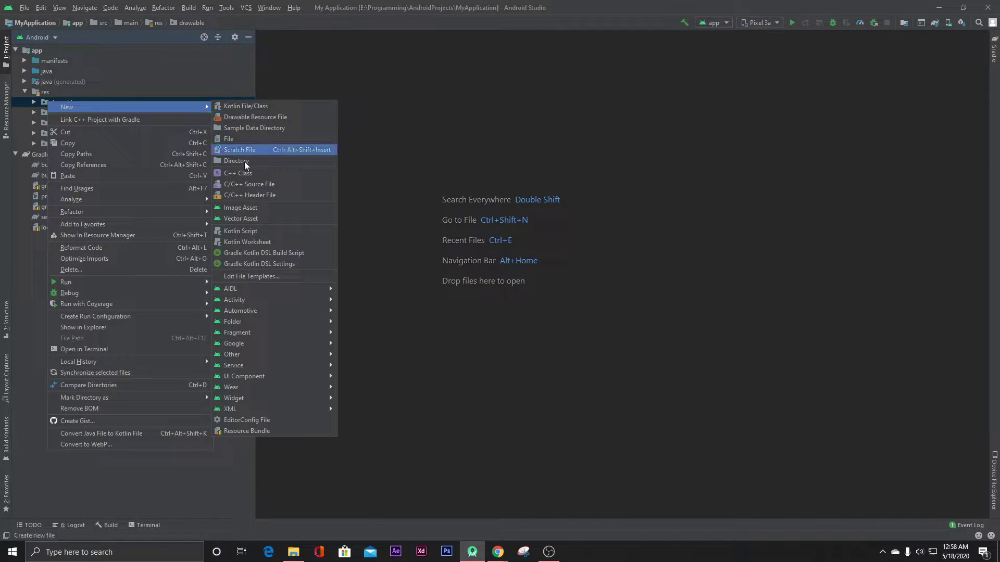
click(246, 220)
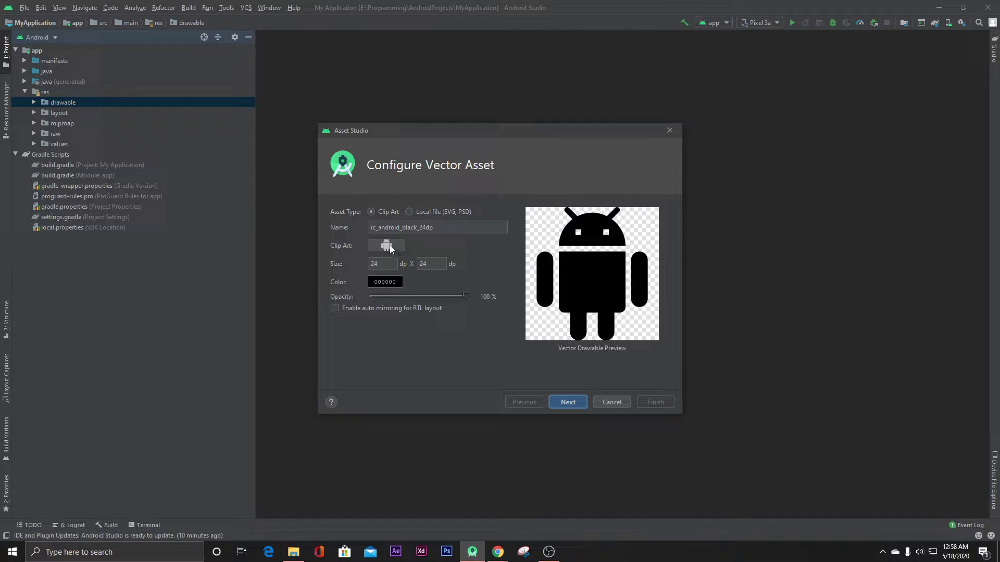
click(386, 245)
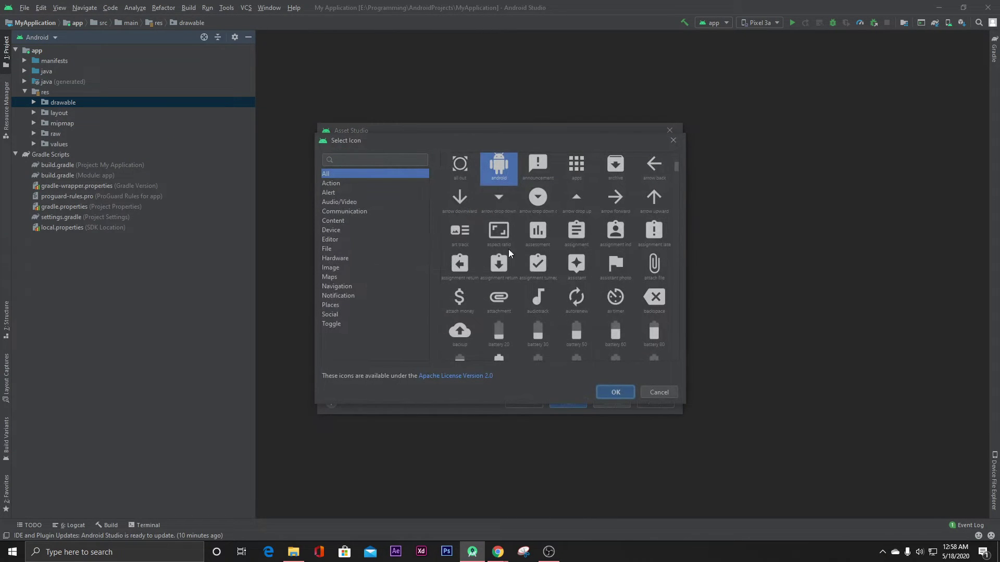
scroll(557, 267, down, 5)
scroll(557, 266, up, 2)
scroll(557, 266, up, 3)
click(458, 327)
click(623, 391)
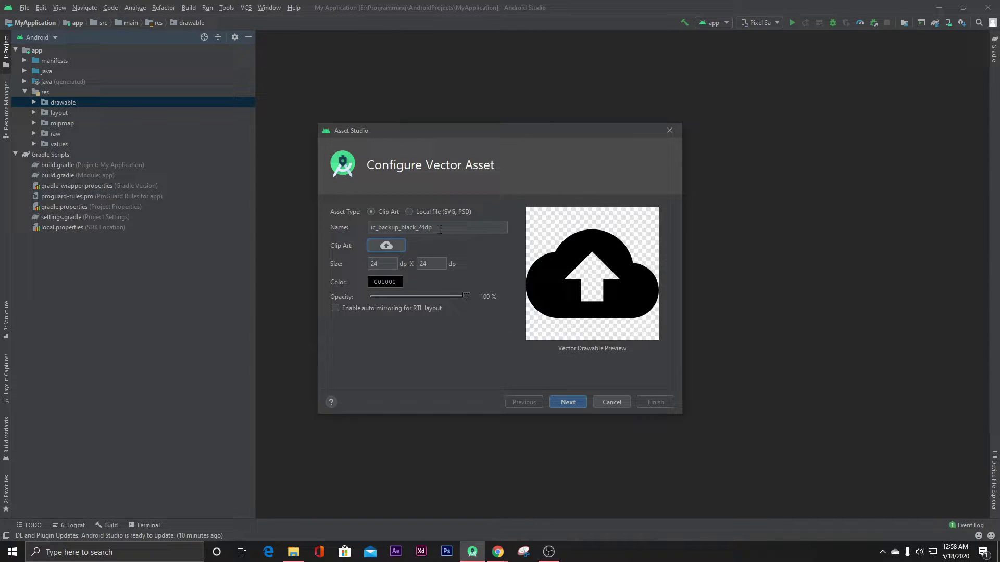
drag(440, 228, 399, 227)
key(BackSpace)
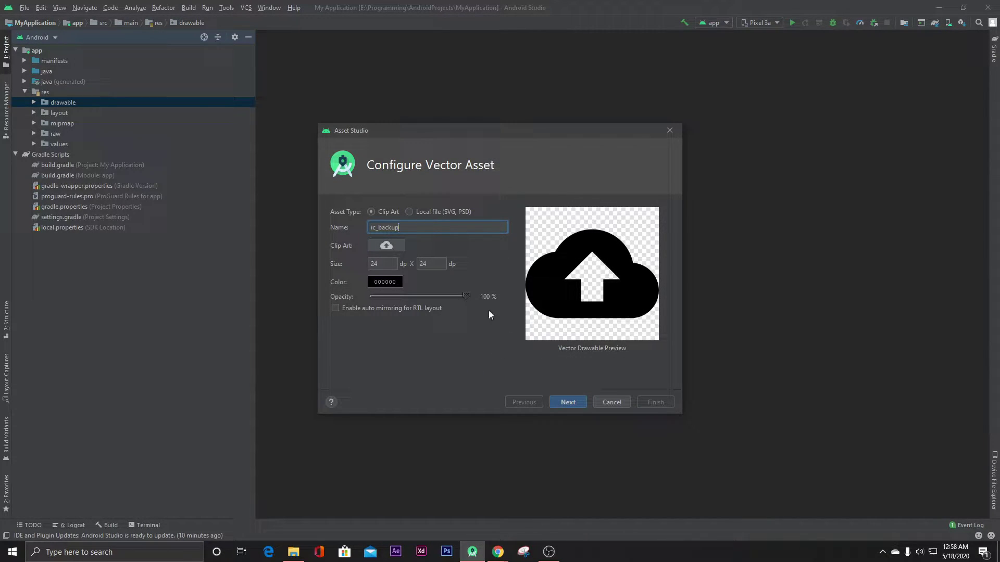
click(581, 401)
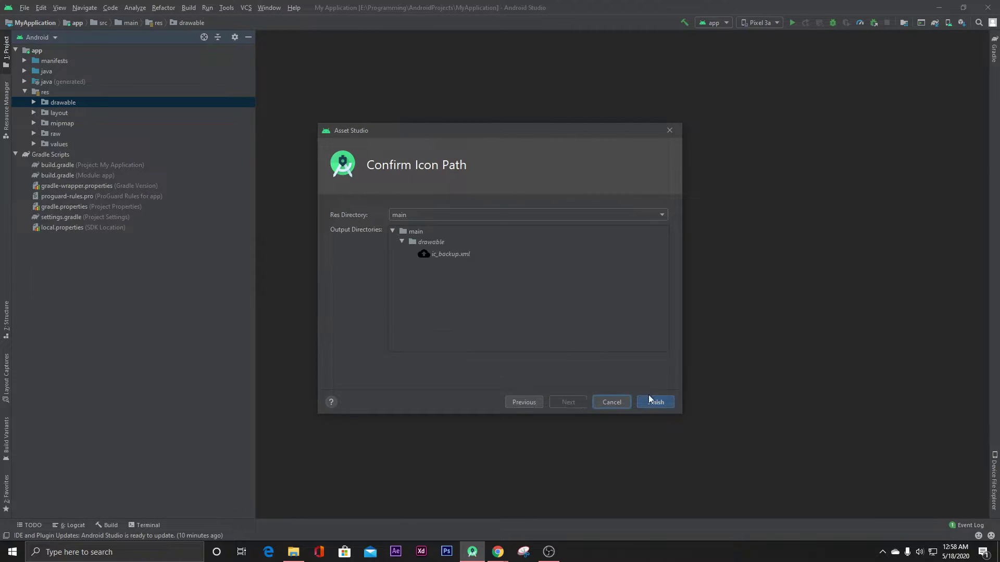
click(660, 404)
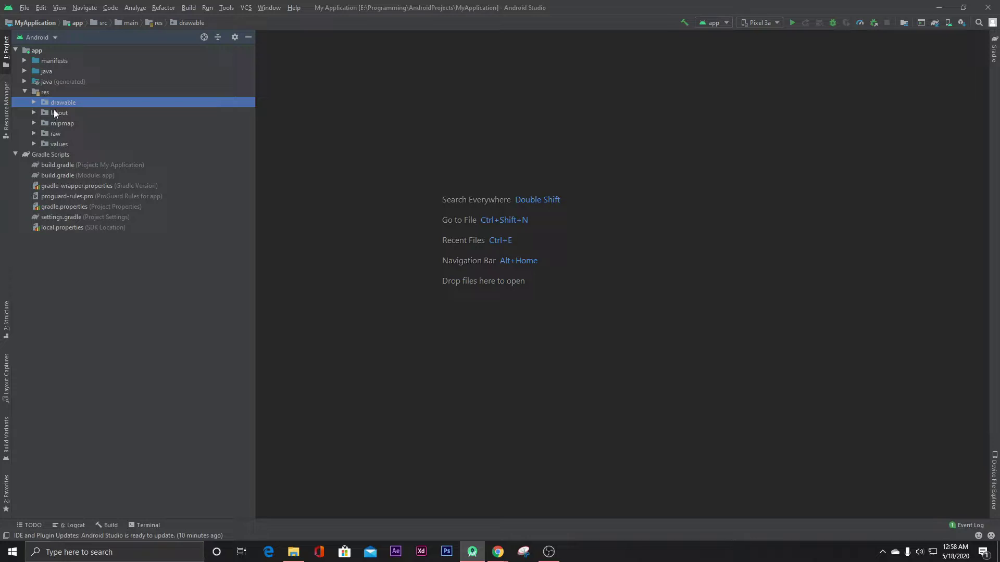
- Create a menu-type resource directory under res
click(43, 93)
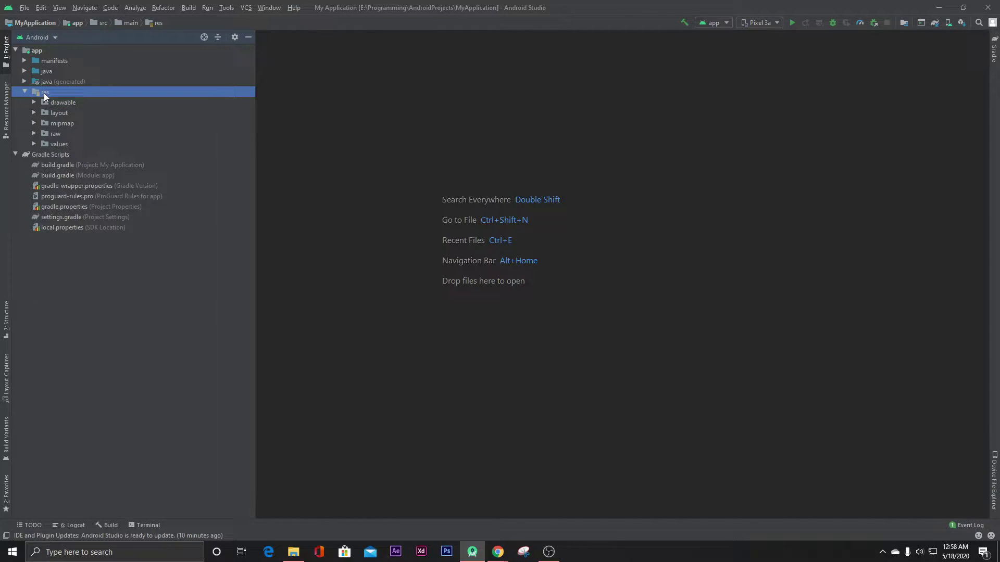
right_click(45, 95)
mouse_move(125, 99)
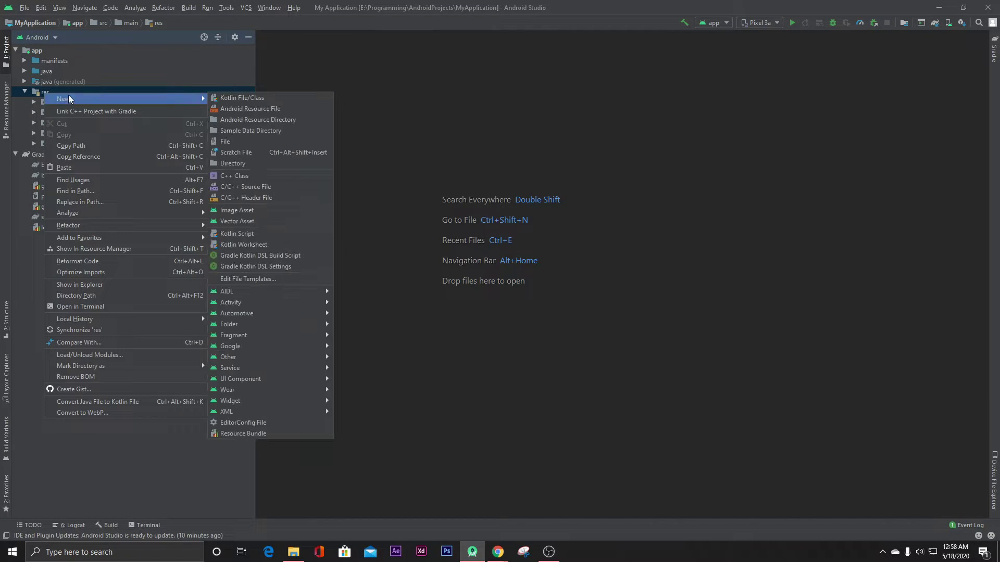
click(250, 120)
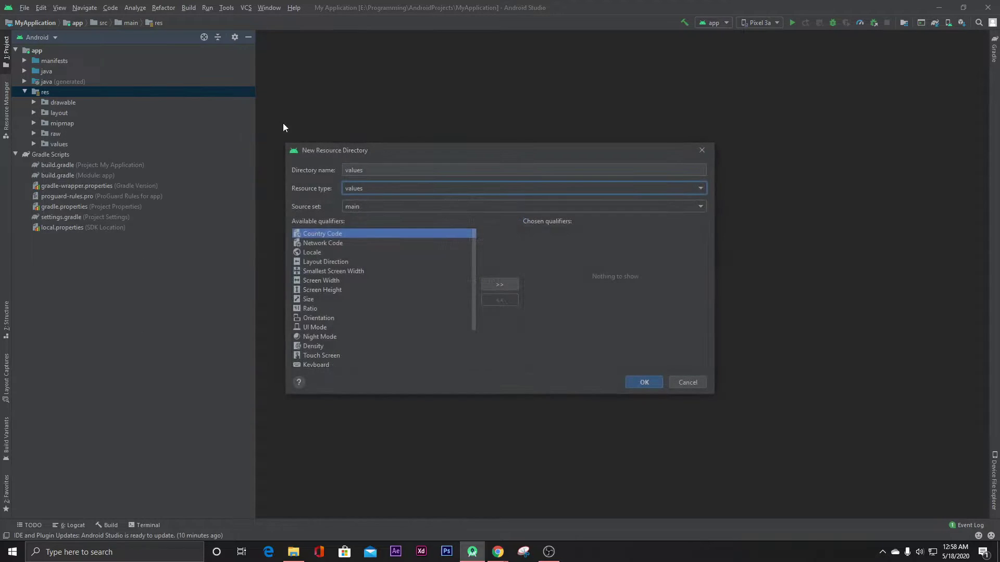
click(379, 194)
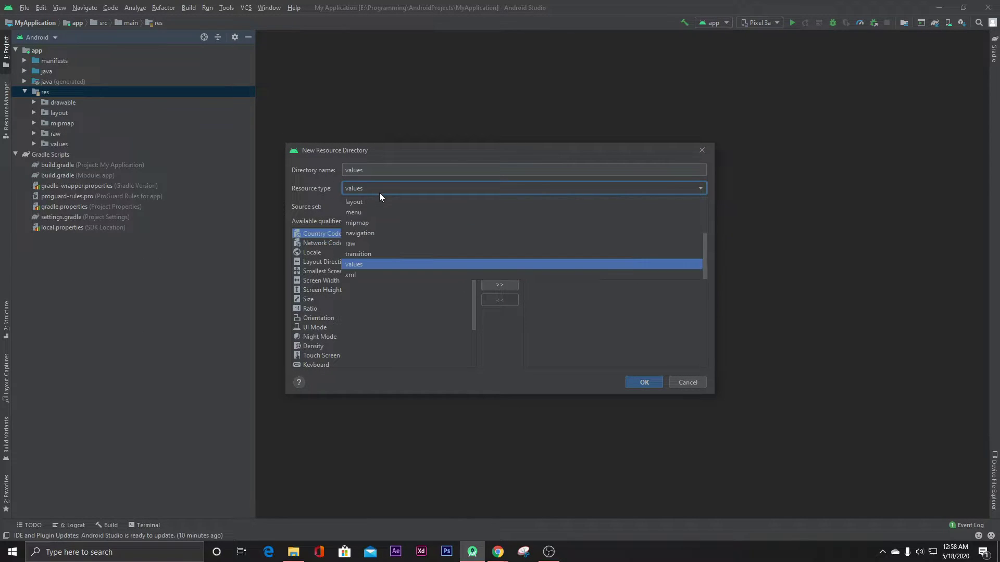
click(371, 213)
click(645, 381)
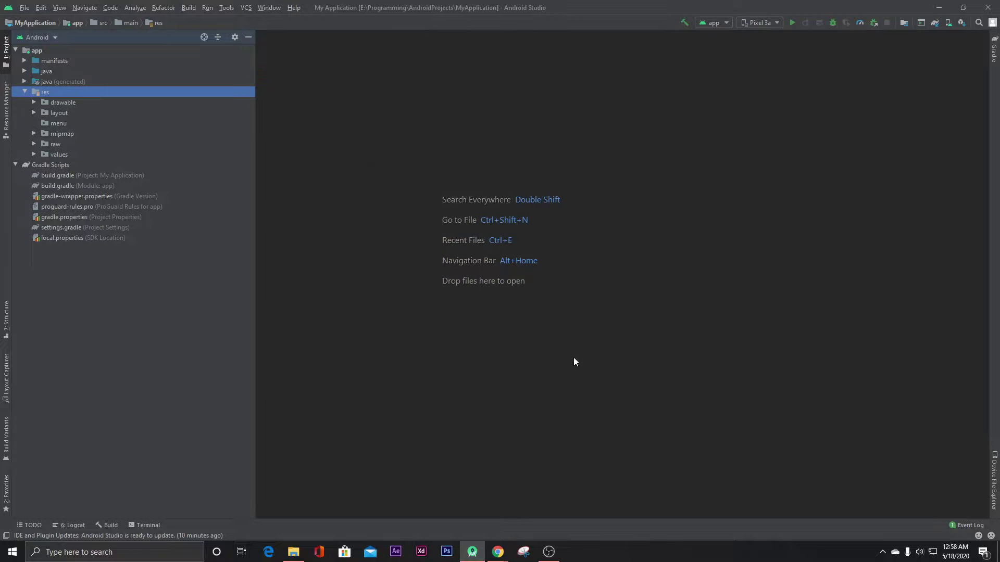
- Create the options_menu menu resource file in the new menu folder
click(56, 124)
right_click(54, 123)
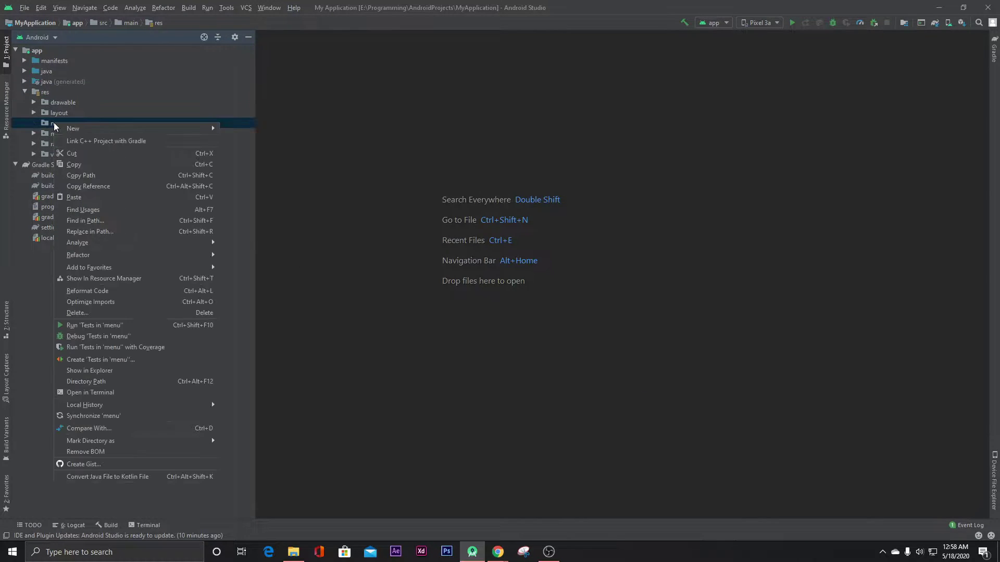
key(Escape)
right_click(65, 123)
mouse_move(72, 128)
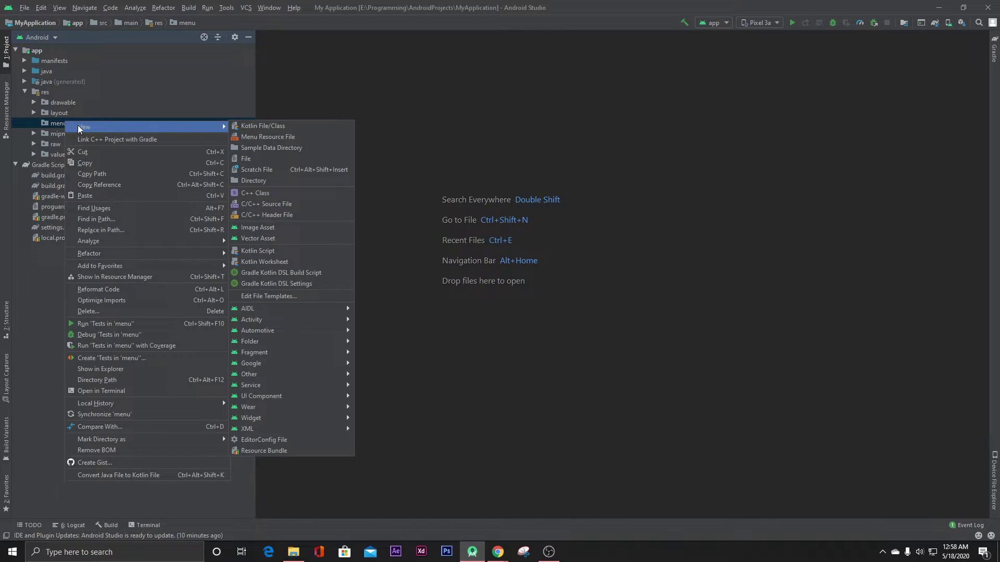
click(255, 134)
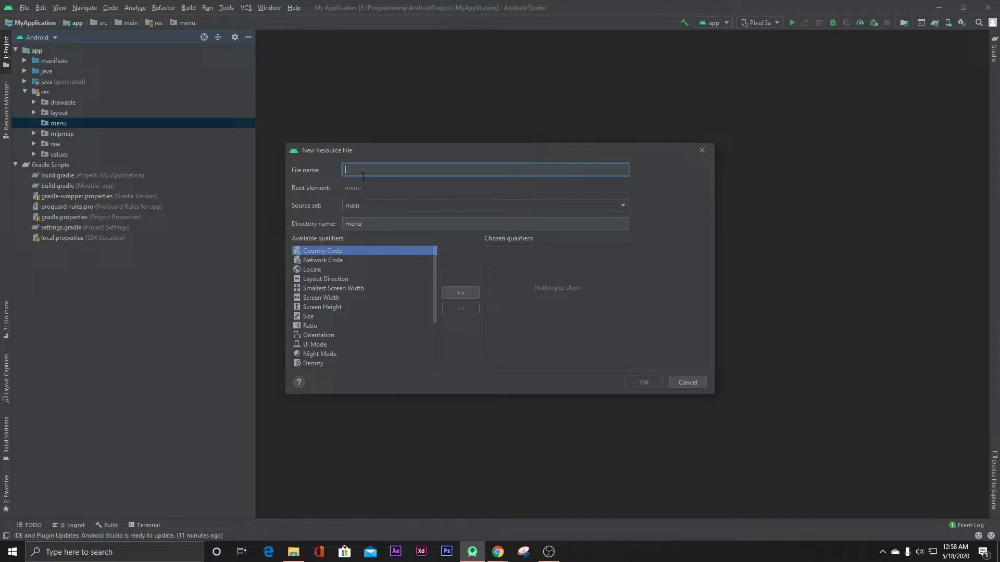
text(options_)
text(menu)
click(654, 381)
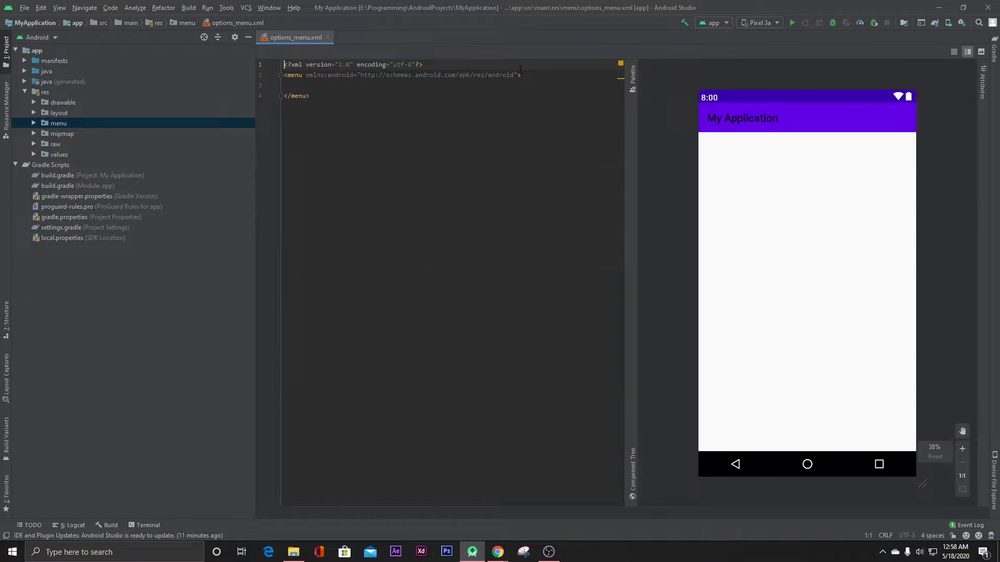
- Add an item inside the menu with android:id @+id/item1
click(542, 78)
key(Return)
key(Return)
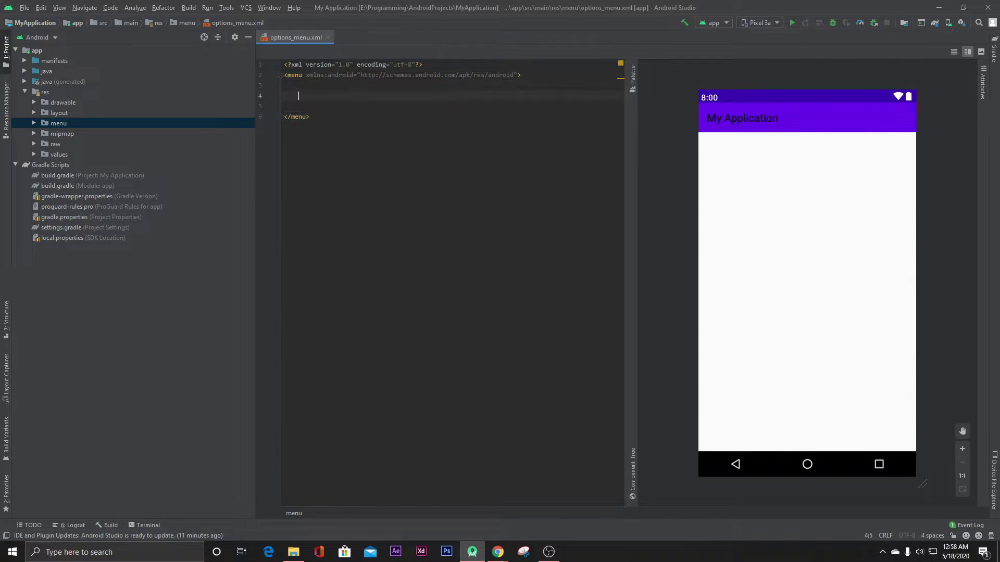
text(<ite)
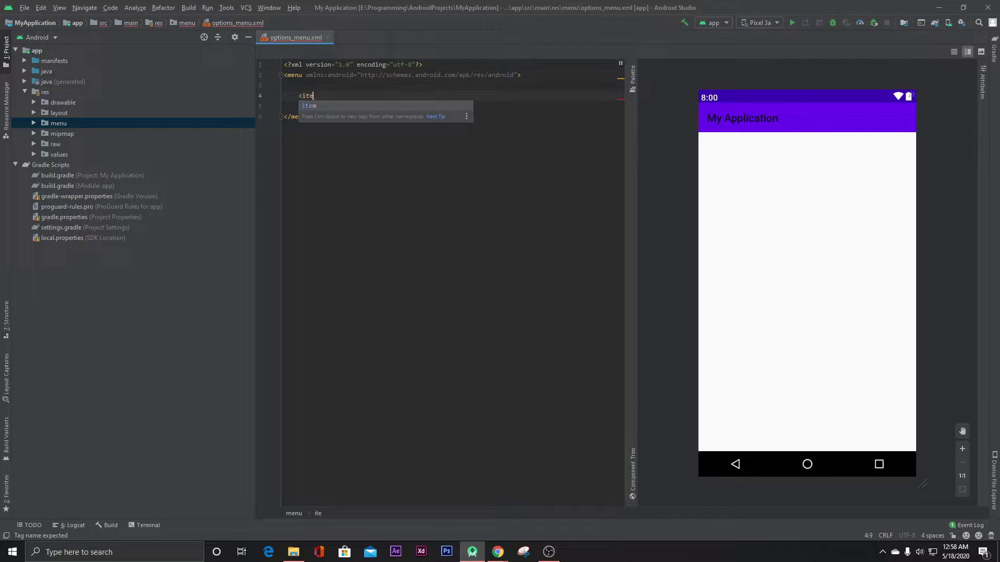
text(m)
key(Return)
text(id)
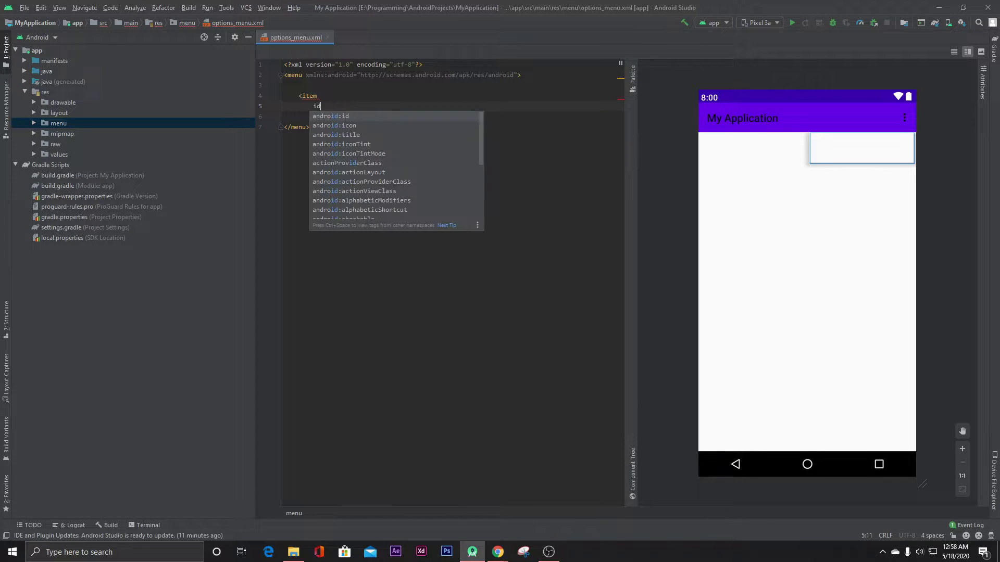
key(Return)
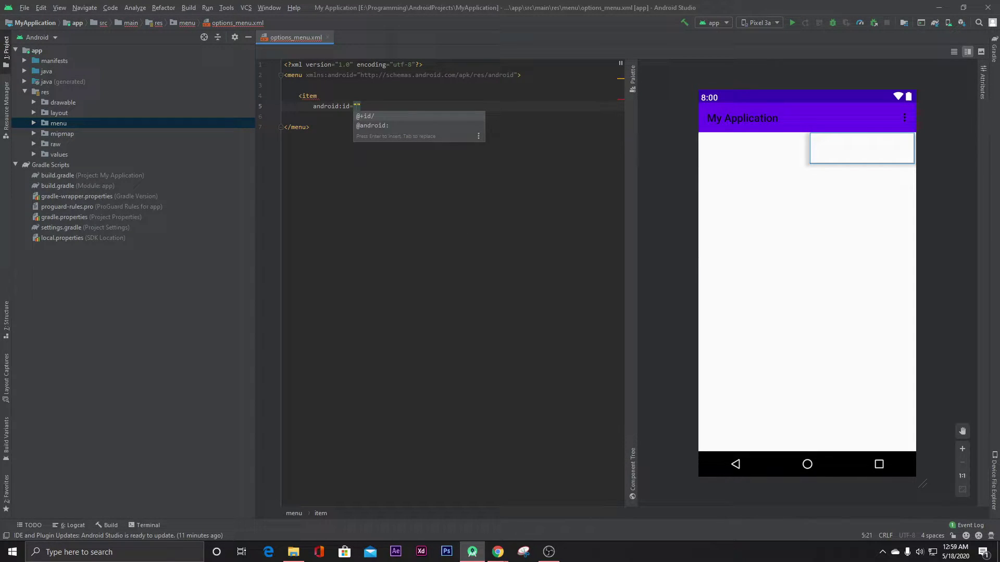
key(Return)
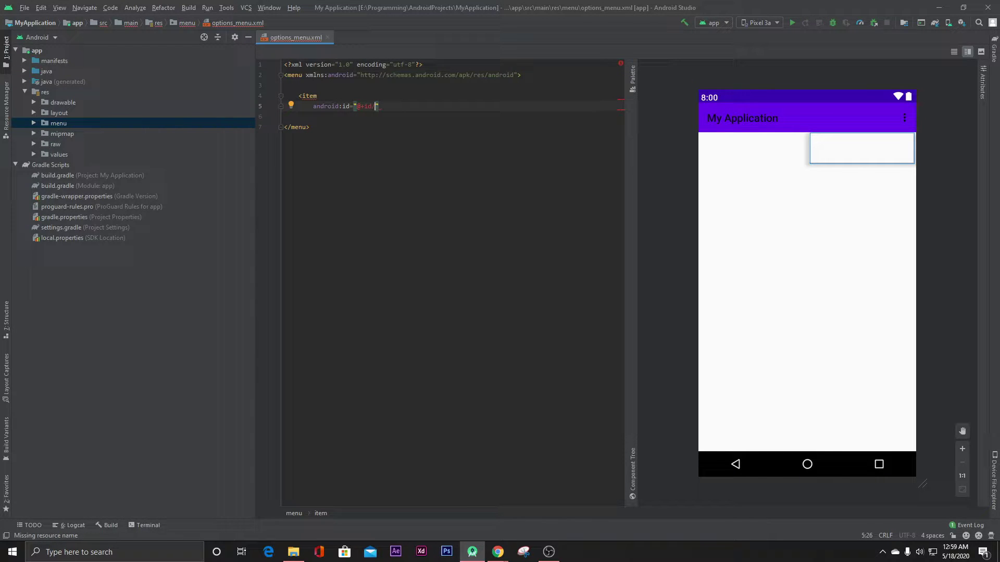
text(item1)
key(Right)
key(Return)
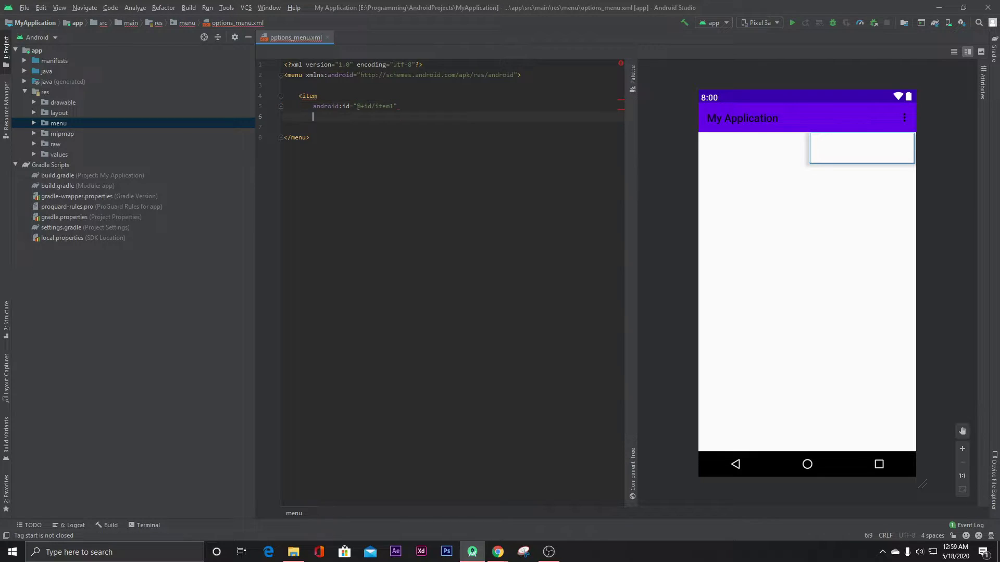
text(icon)
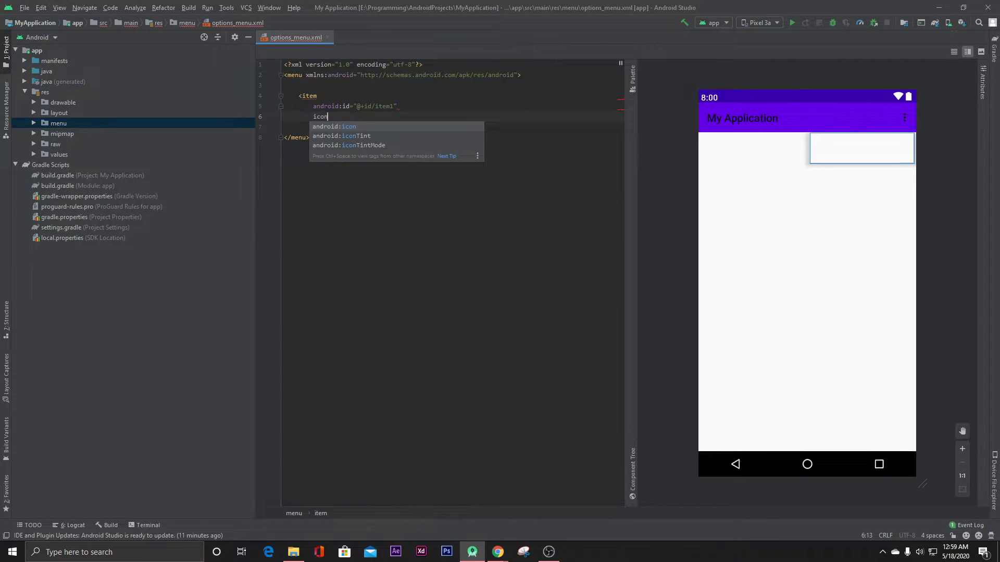
key(Return)
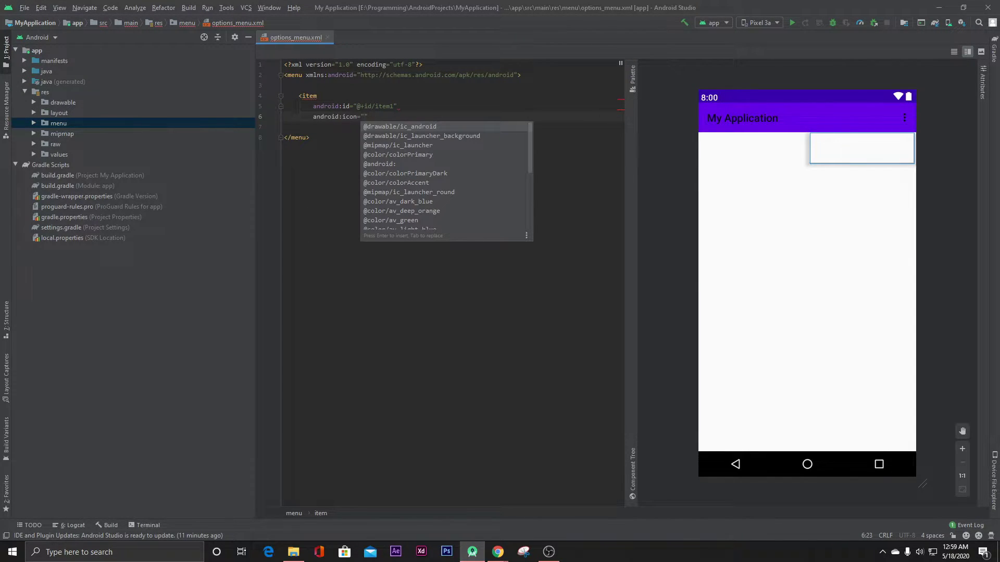
text(@s)
key(BackSpace)
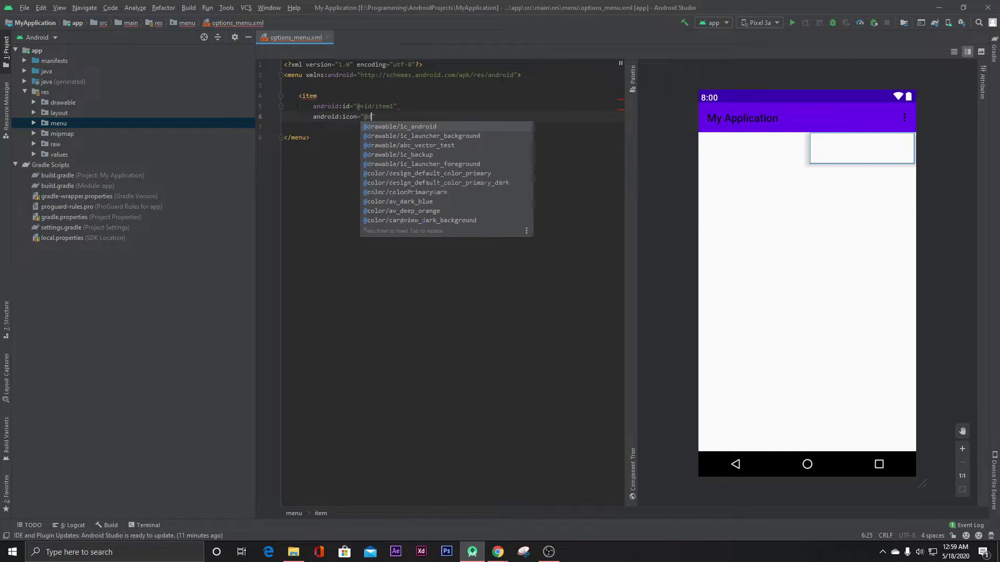
text(drawa)
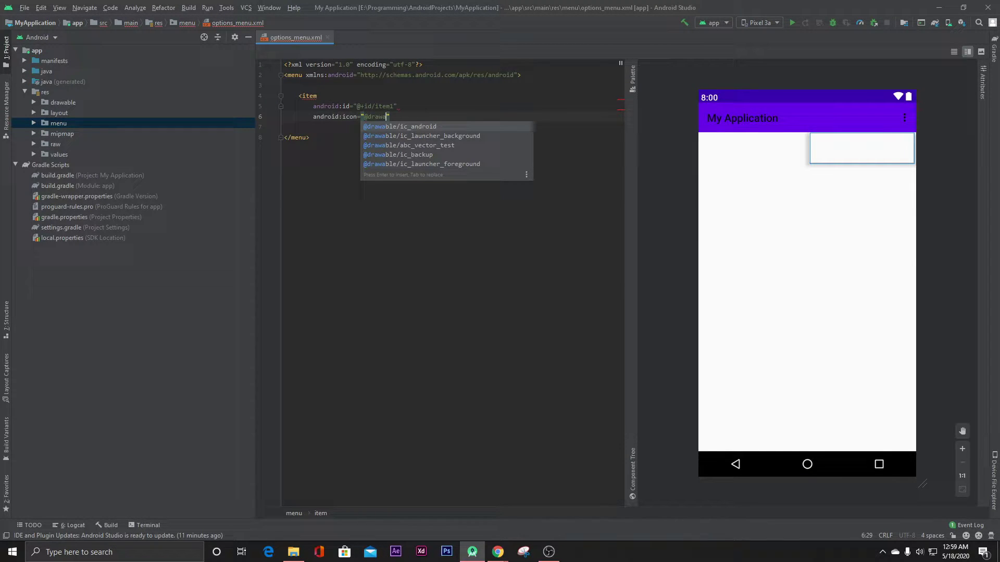
key(Down)
key(Down)
key(Down)
key(Return)
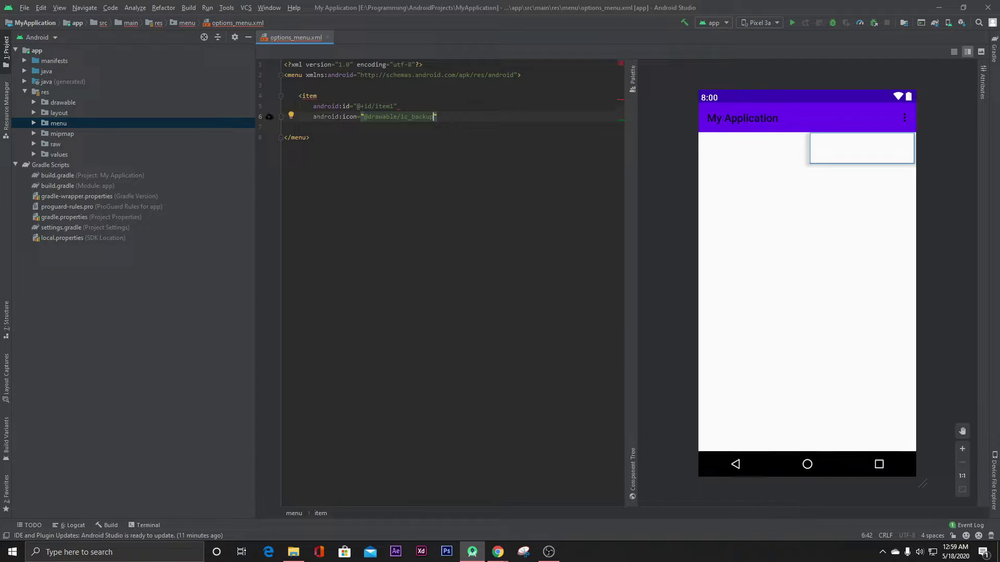
- Add app:showAsAction="ifRoom" and close the first item tag
key(End)
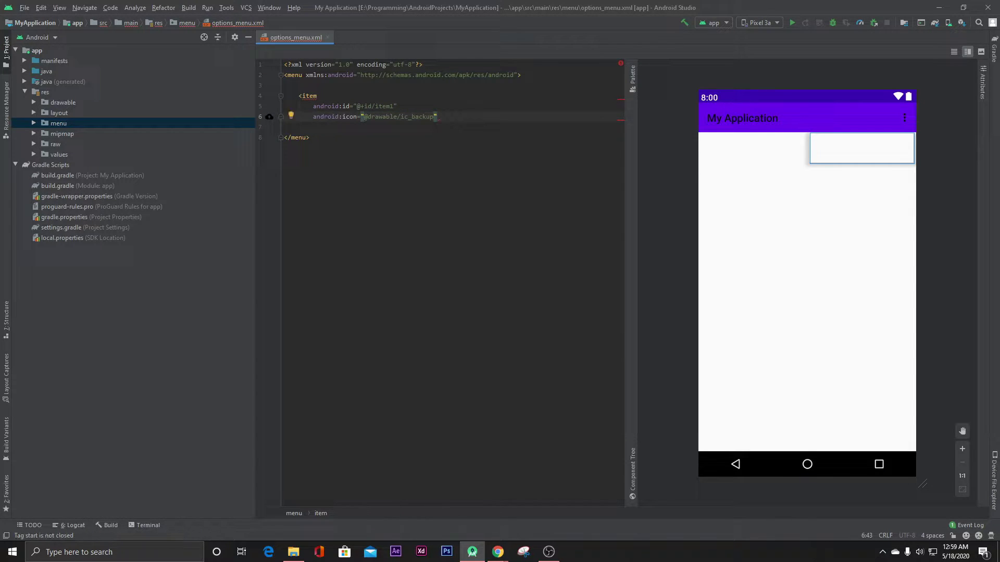
key(Return)
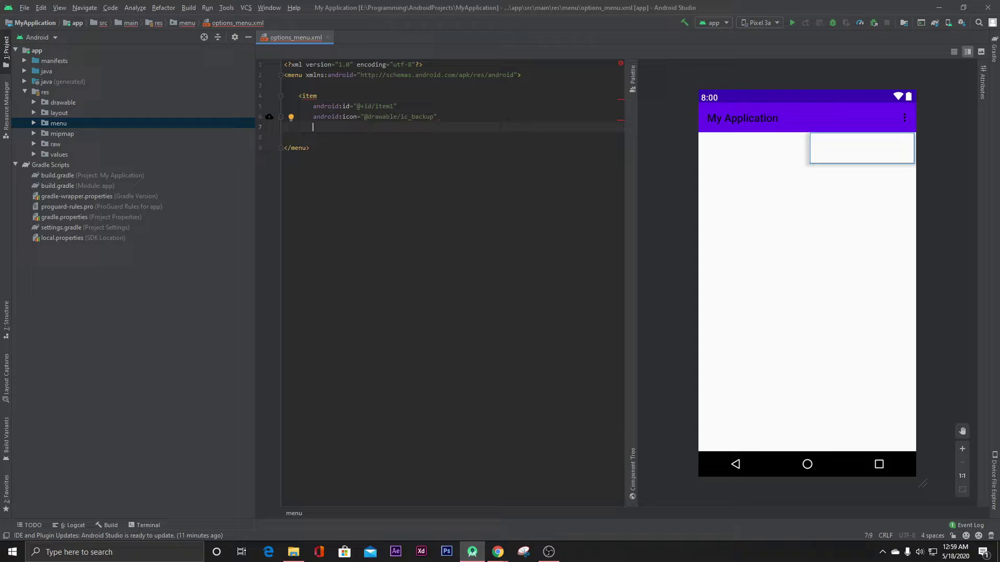
text(show)
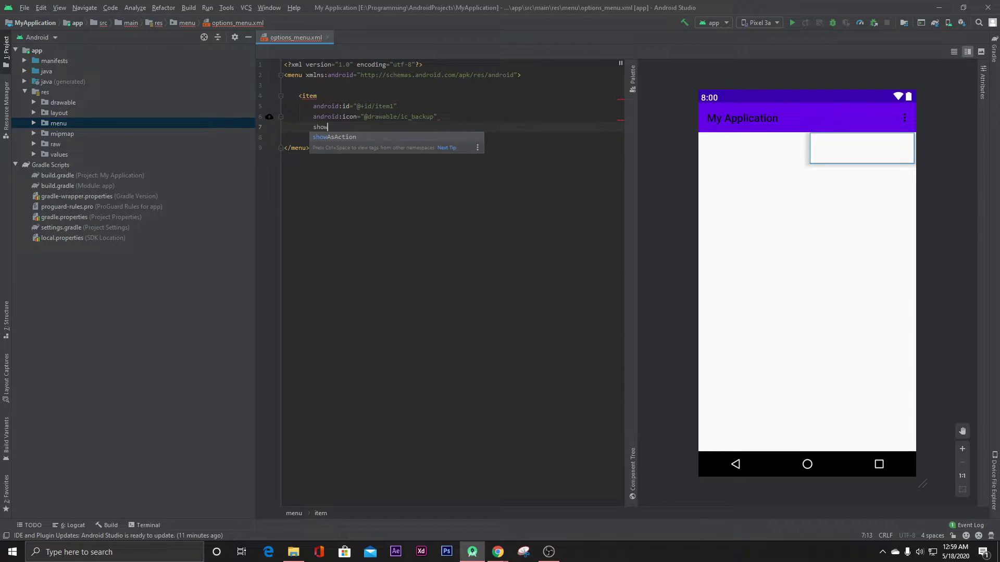
key(Return)
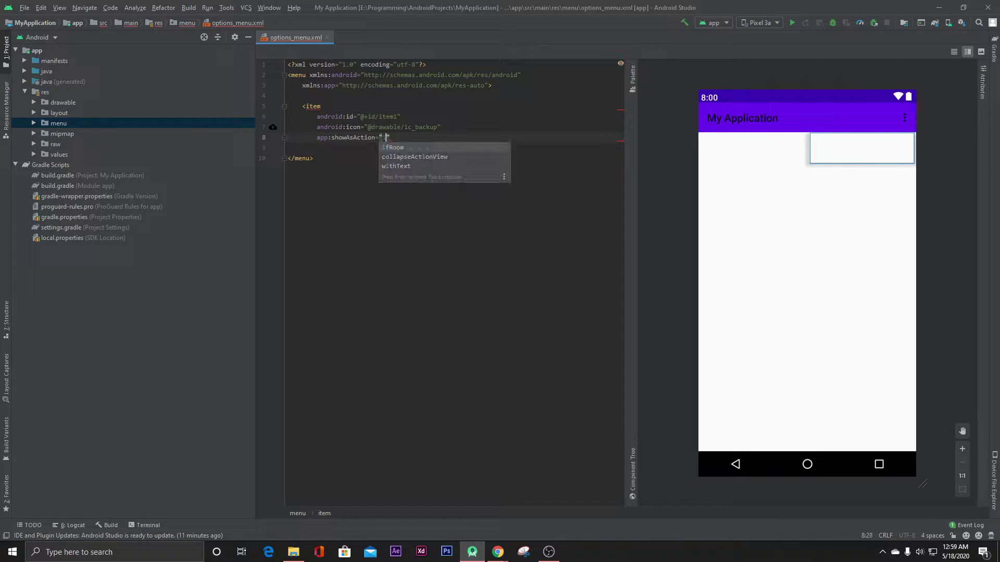
text(if)
key(Return)
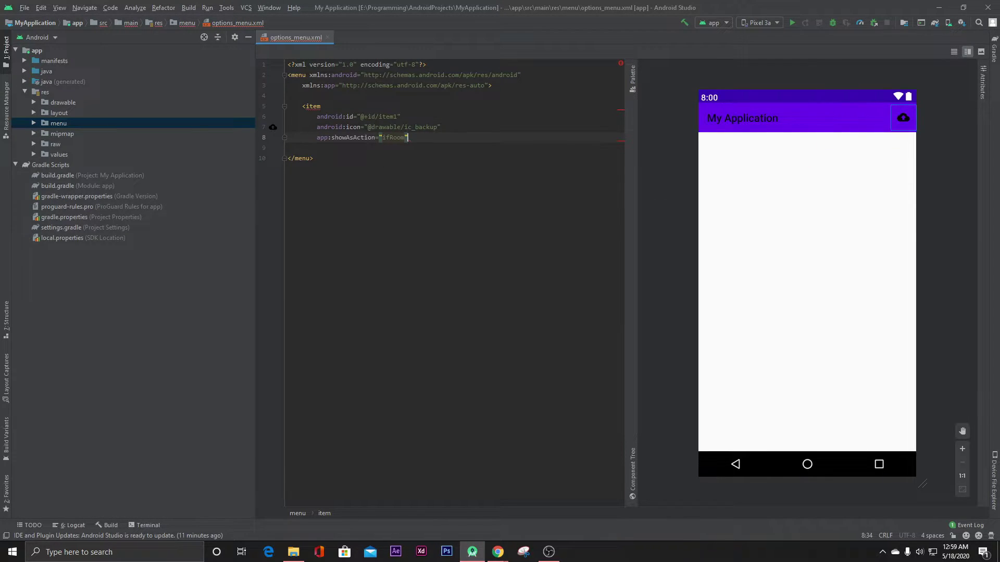
key(Right)
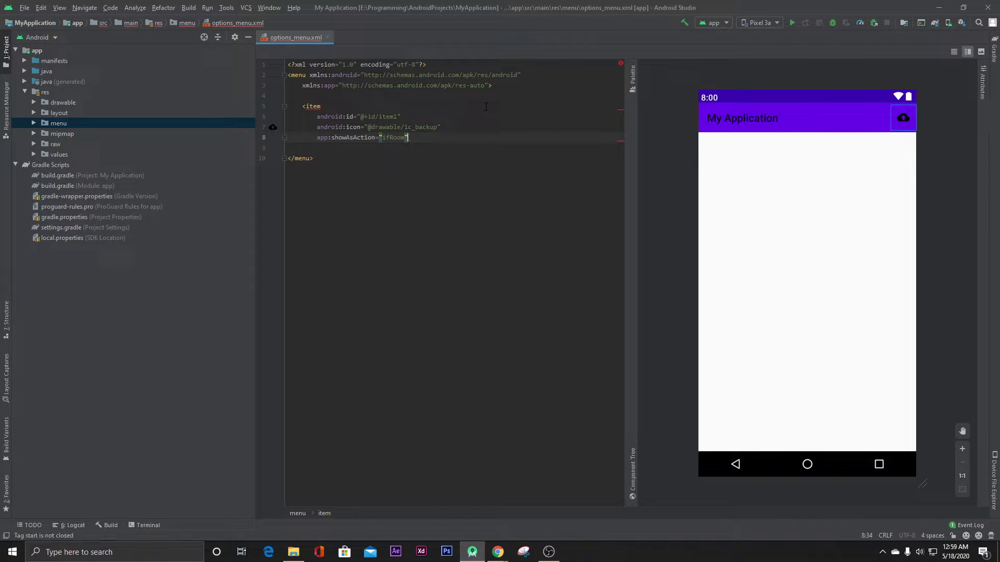
text(>)
key(Return)
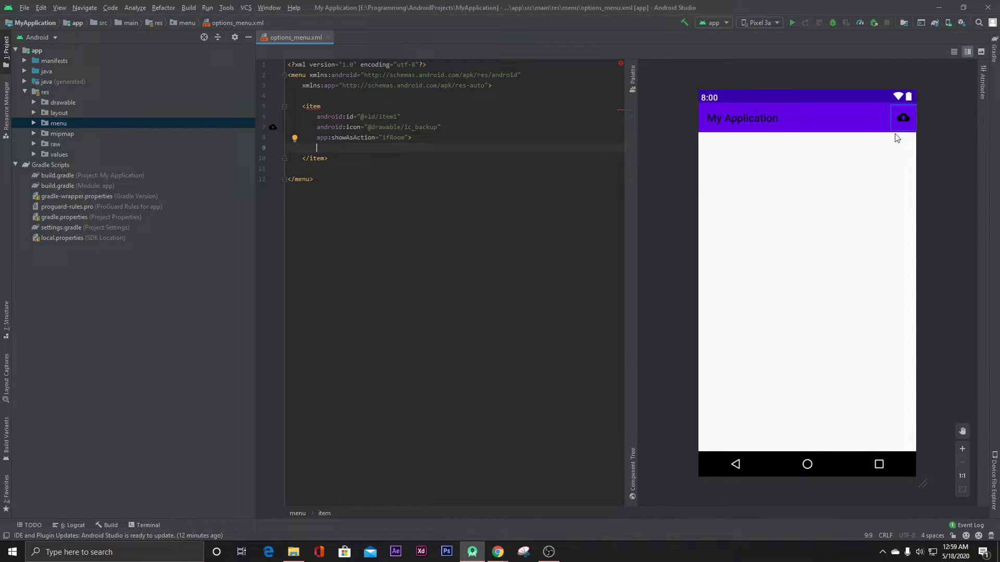
click(334, 160)
- Add a second item below the first with android:id @+id/item2
key(Return)
key(Return)
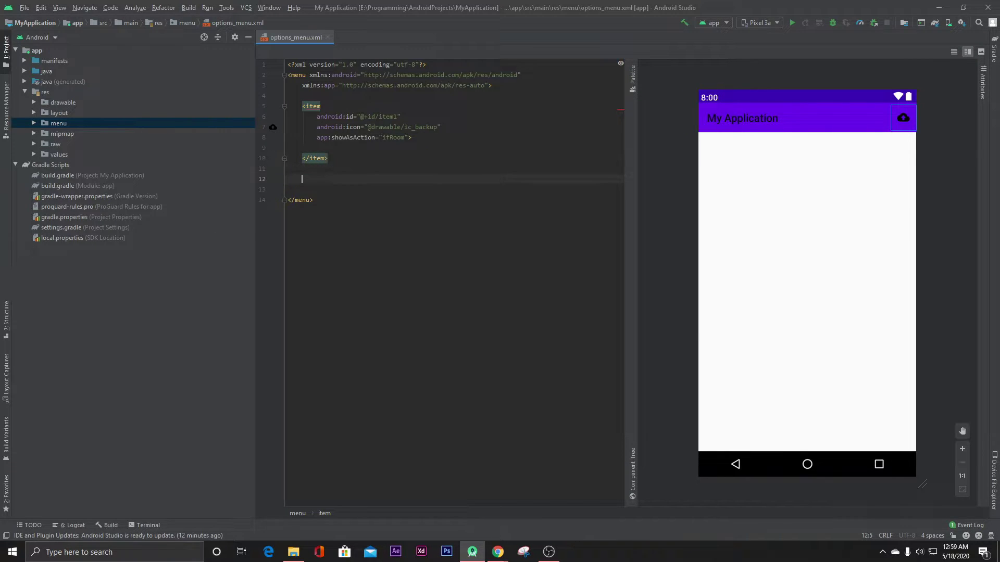
text(<item)
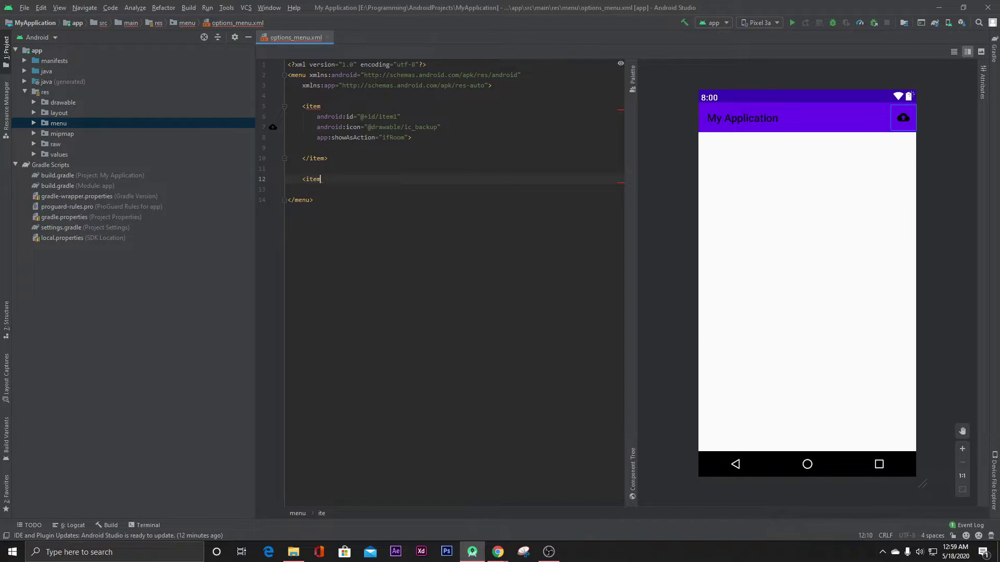
key(Return)
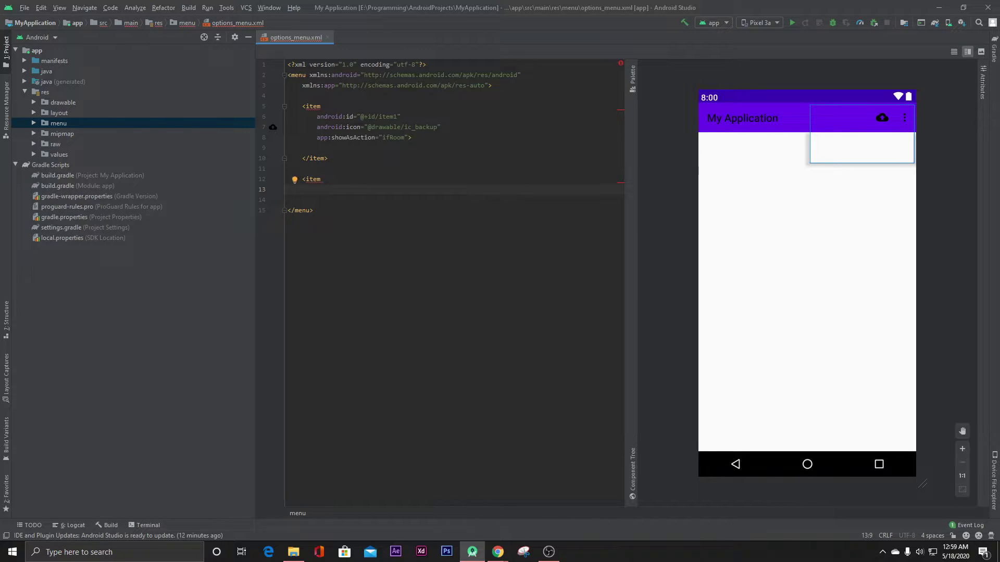
text(id:id=")
key(Return)
text(@+id/)
text(item,)
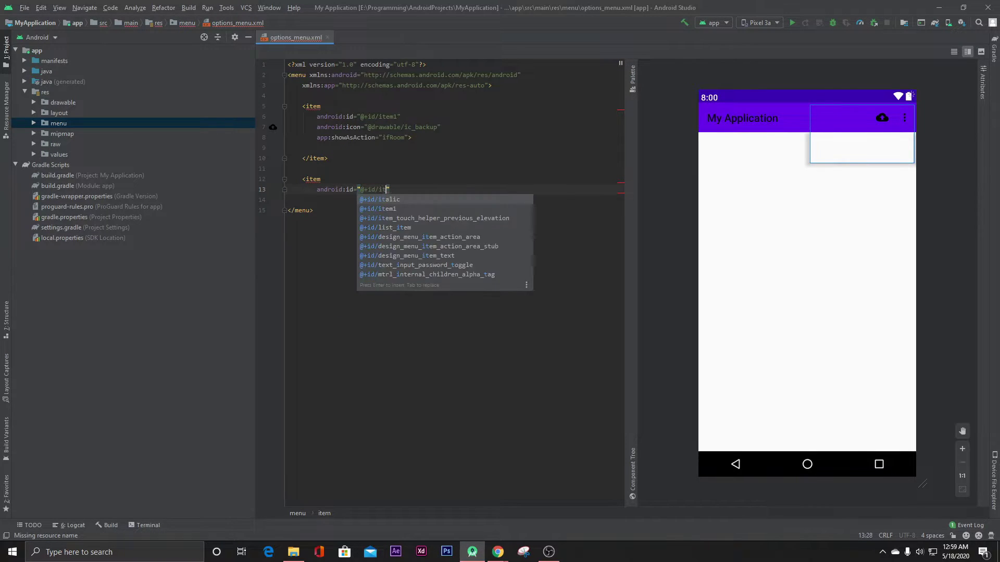
key(BackSpace)
text(2)
key(Right)
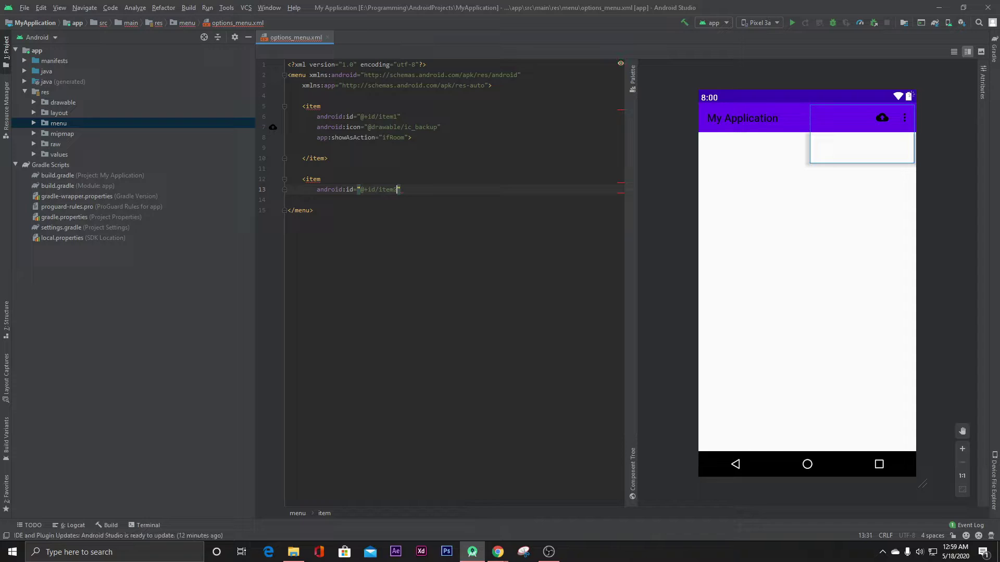
- Give item2 the title "Item 2" and showAsAction never, then close its tag
key(Return)
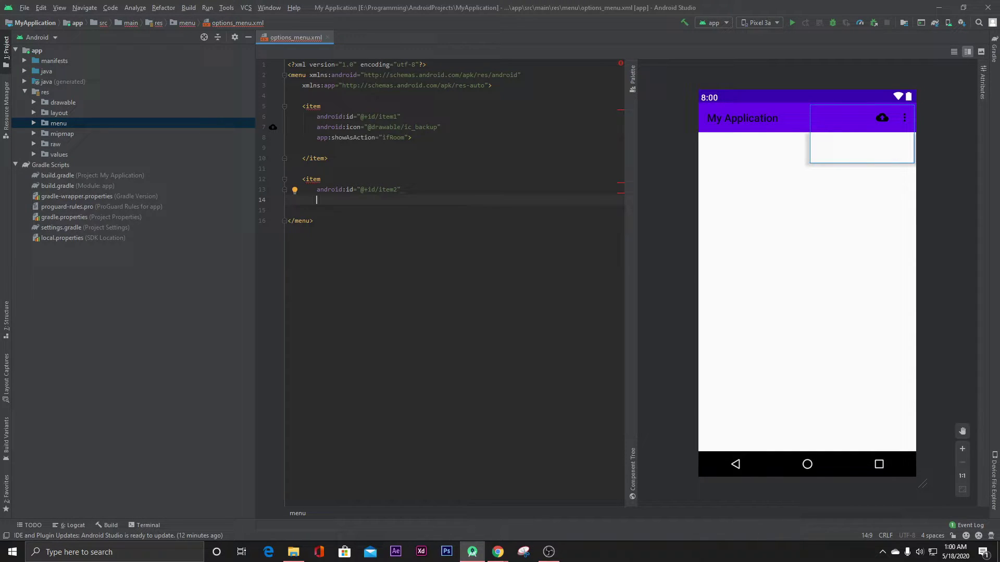
text(tit)
key(Return)
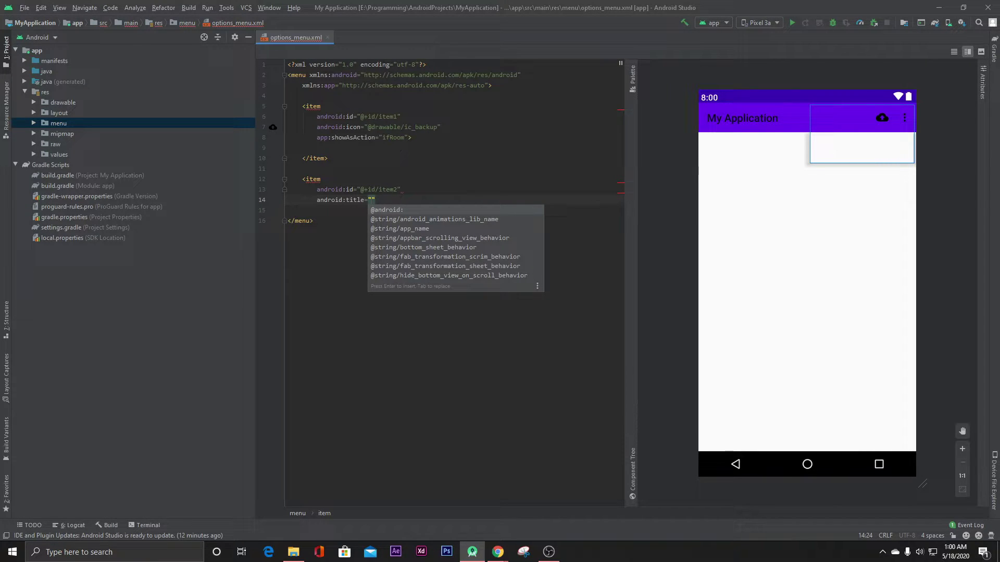
text(Item 2)
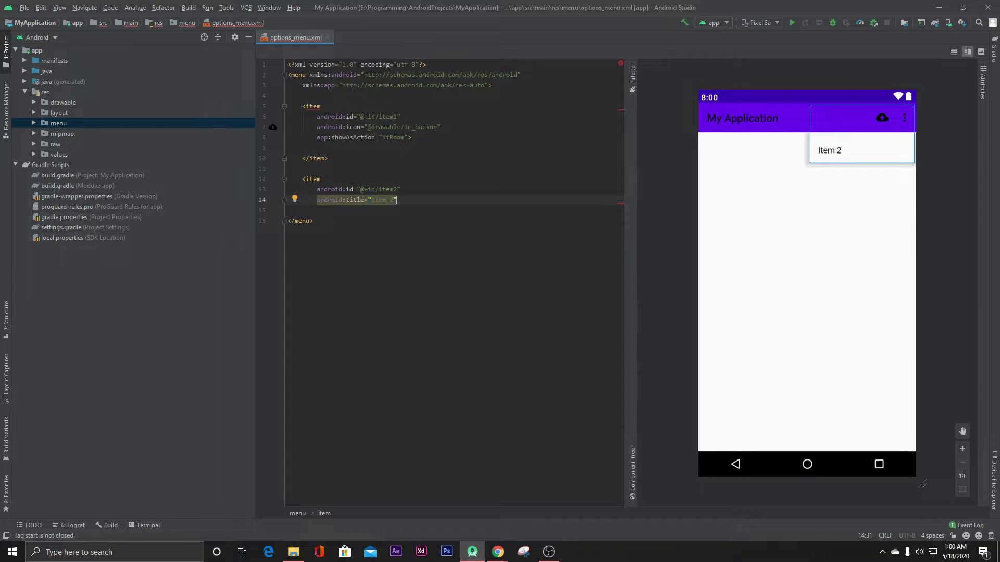
key(Return)
text(show)
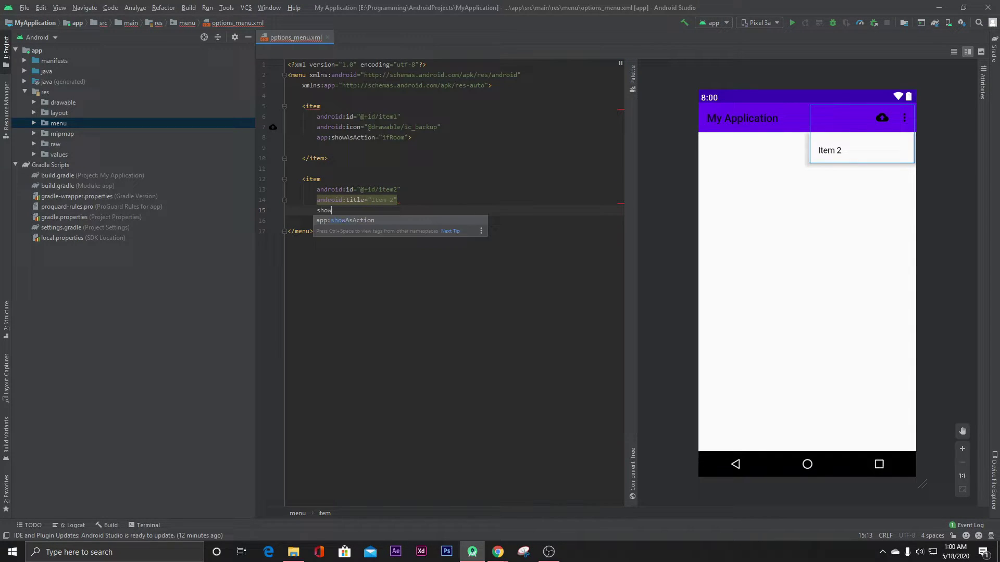
key(Return)
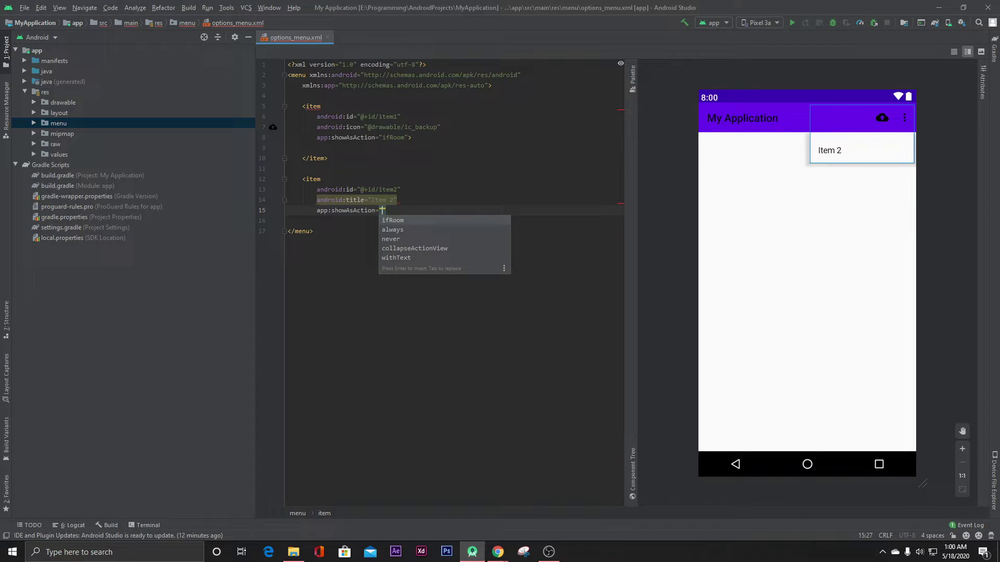
key(Down)
key(Down)
key(Return)
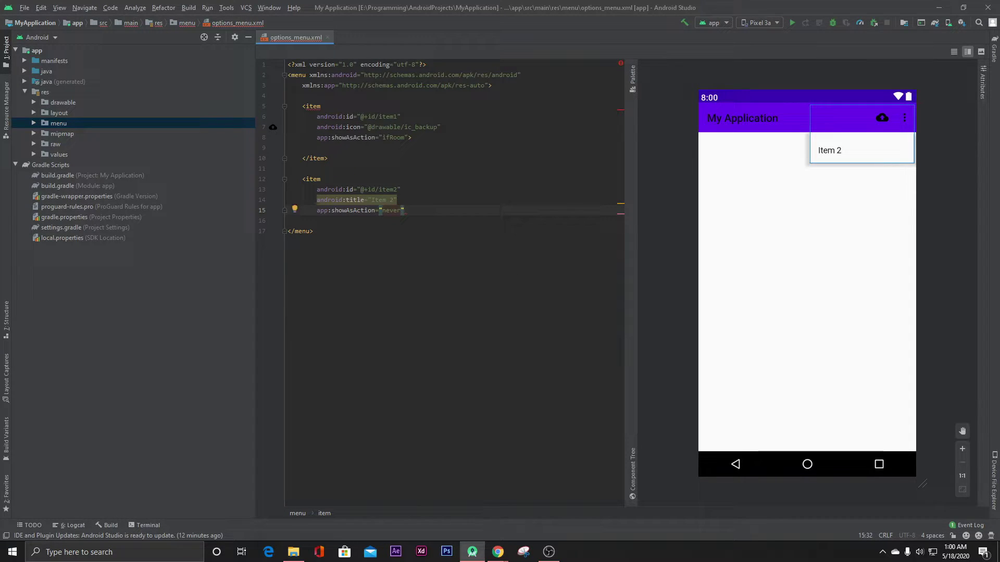
key(Right)
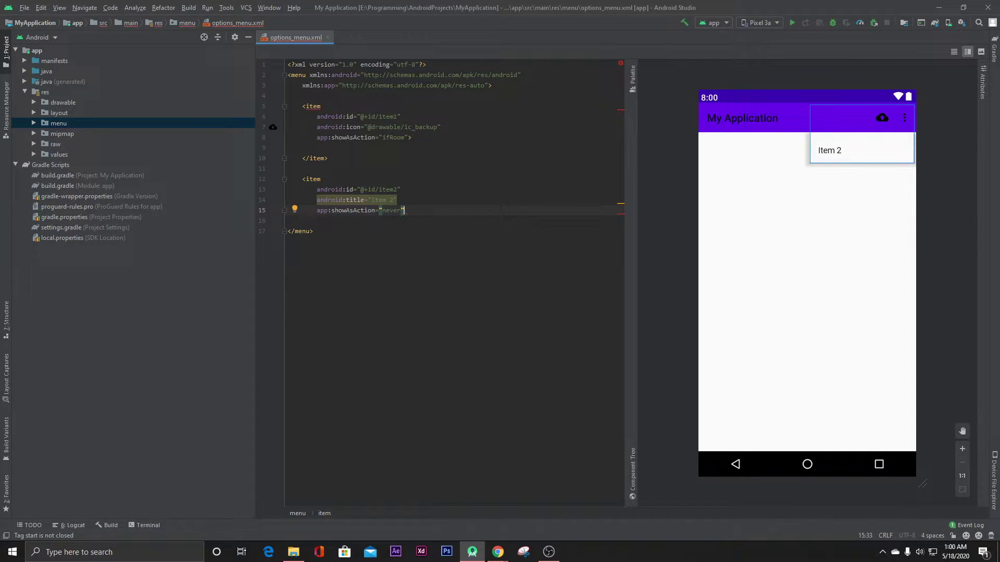
text(>)
key(Return)
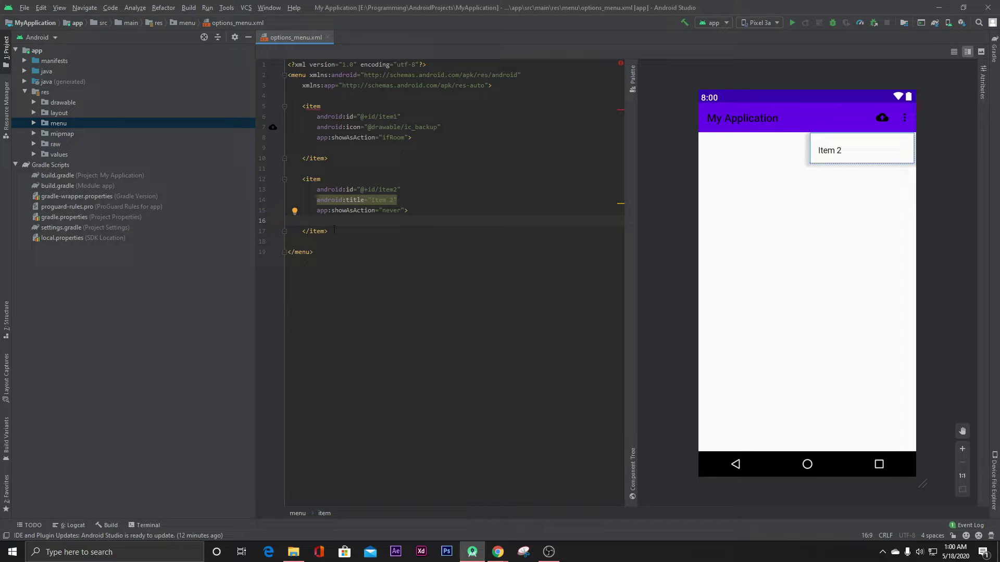
drag(335, 231, 303, 182)
- Duplicate the second item block just below it
key(ctrl+c)
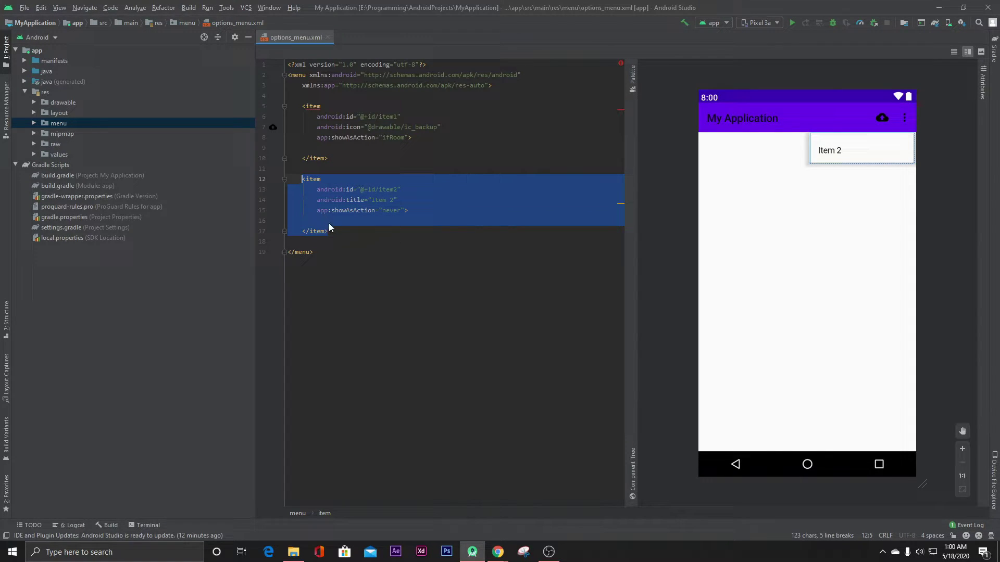
click(329, 232)
key(Return)
key(ctrl+v)
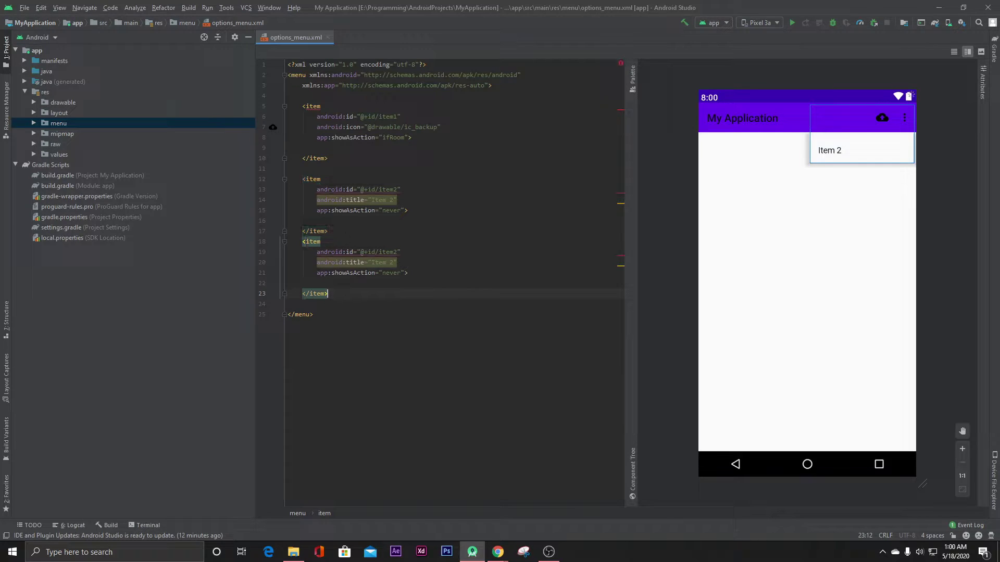
- Change the copy's id to item3 and its title to "Item 3"
click(398, 252)
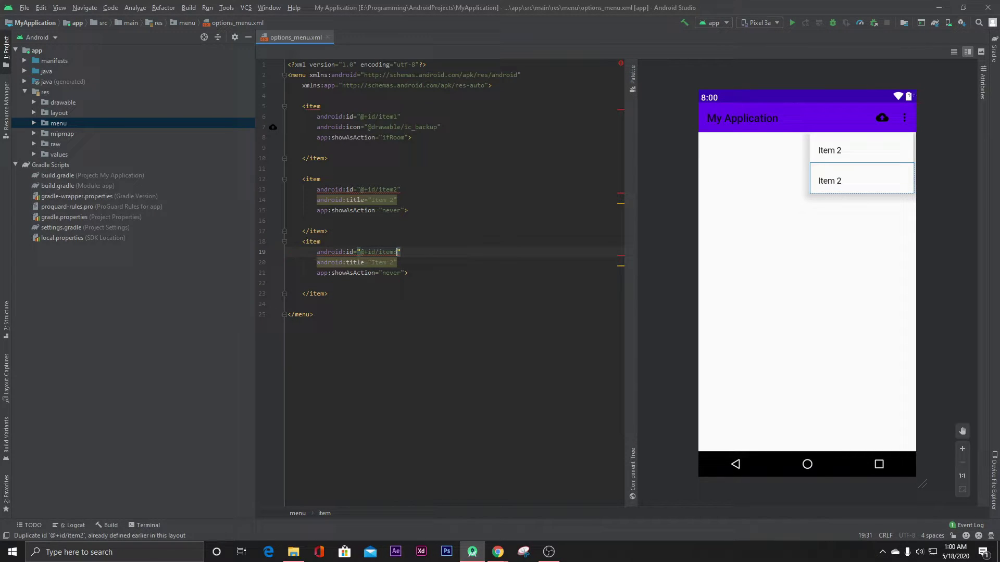
key(BackSpace)
text(3)
click(394, 263)
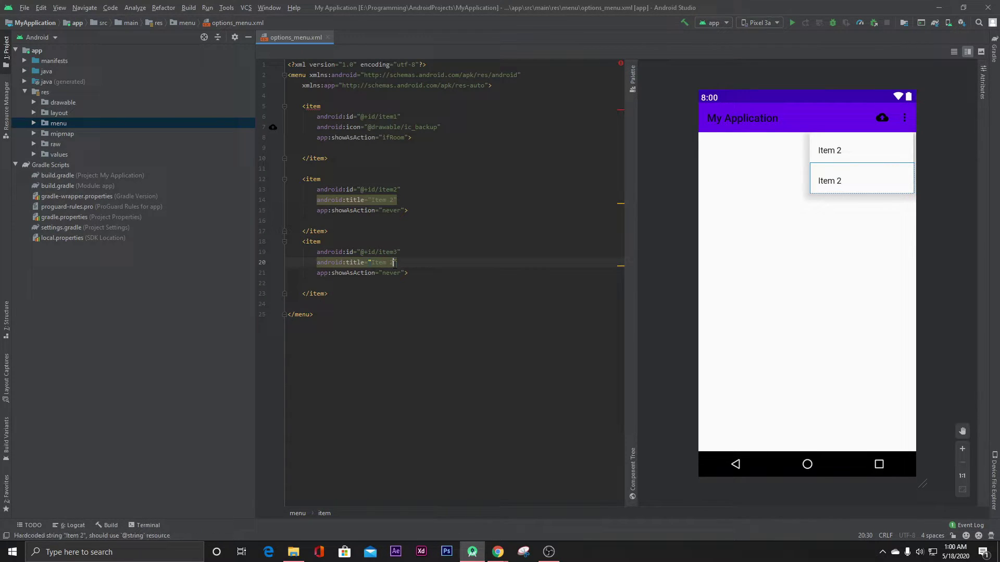
key(BackSpace)
text(3)
click(409, 273)
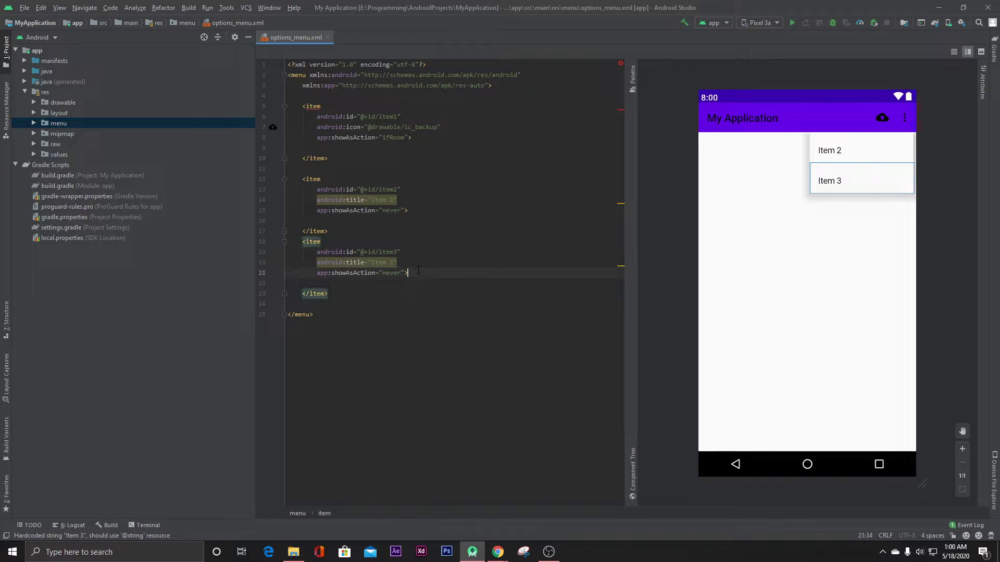
click(400, 302)
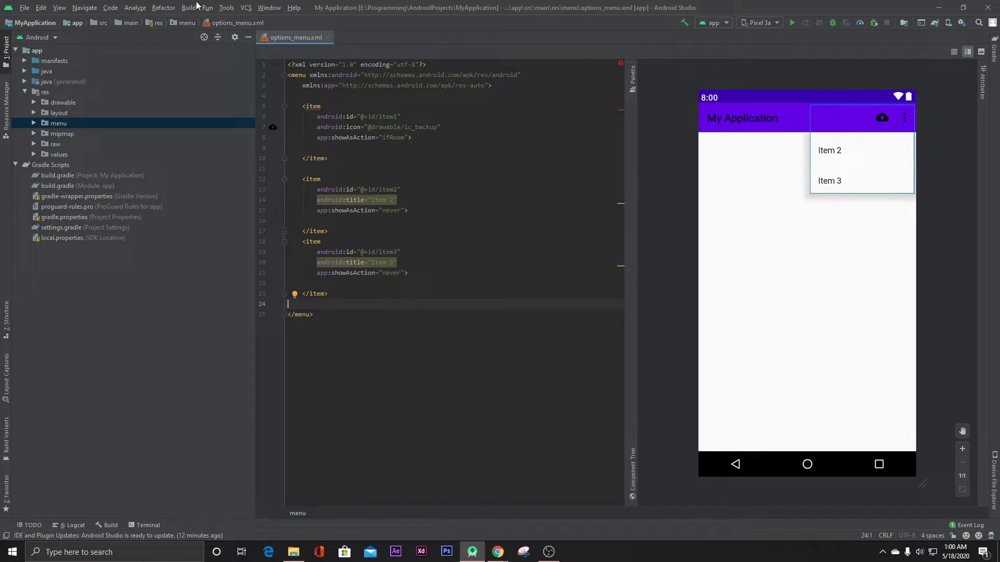
- Open MainActivity.java and add an onCreateOptionsMenu override below onCreate
click(25, 72)
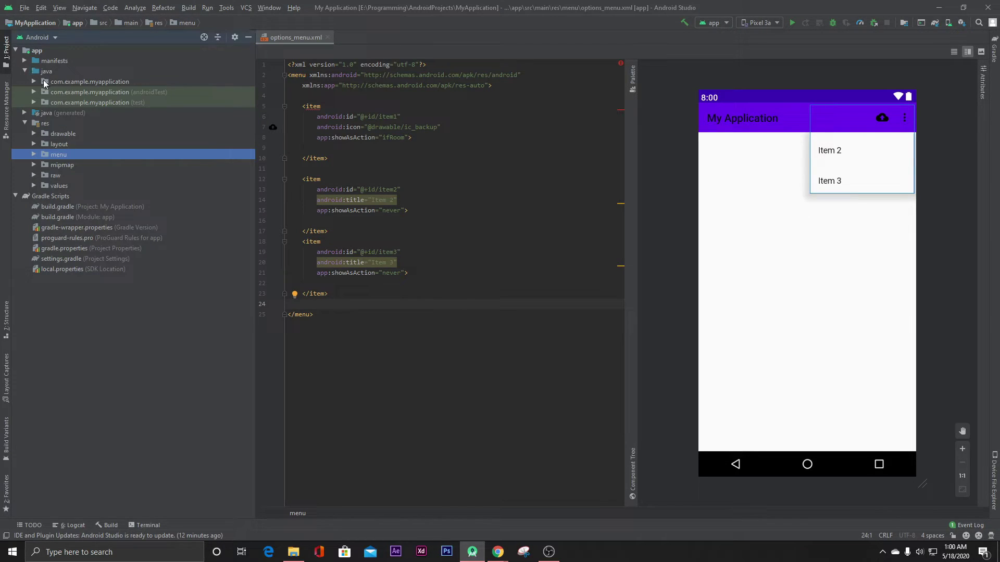
double_click(76, 93)
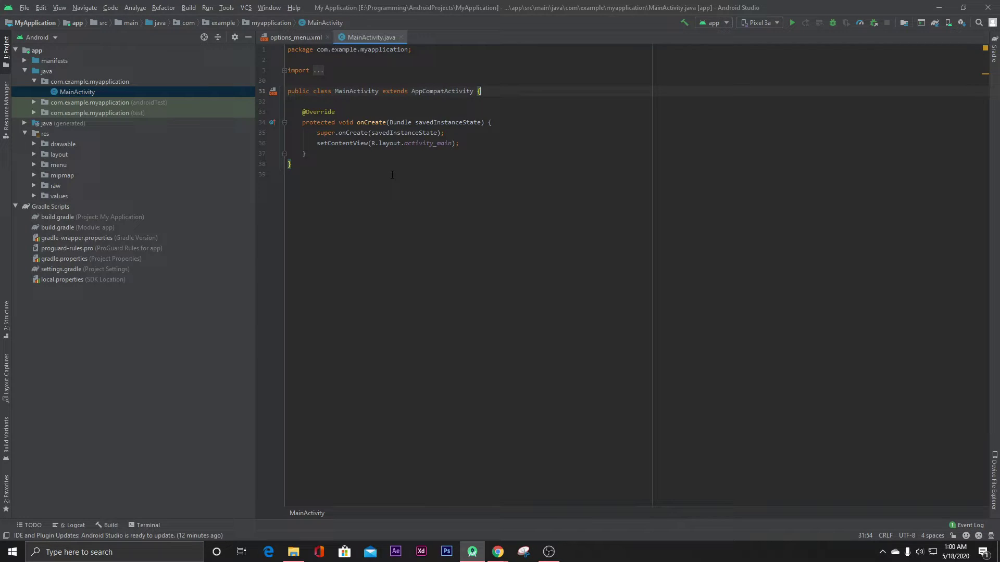
click(393, 154)
key(Return)
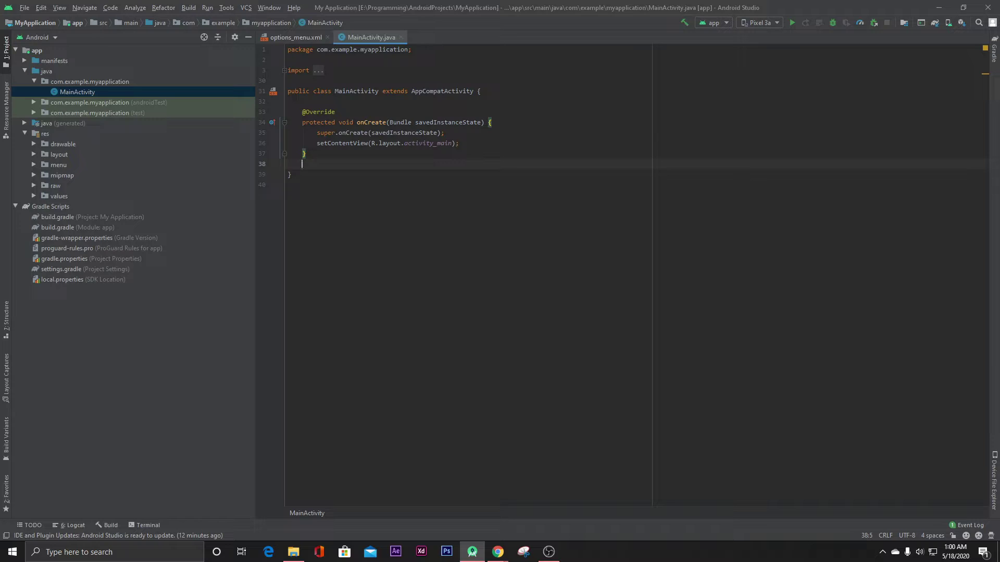
text(on)
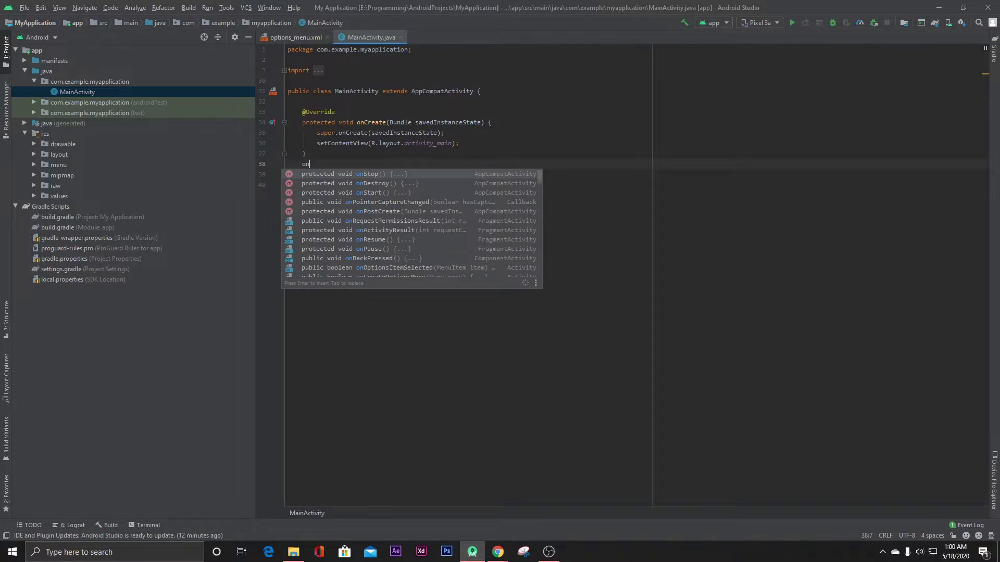
text(Crea)
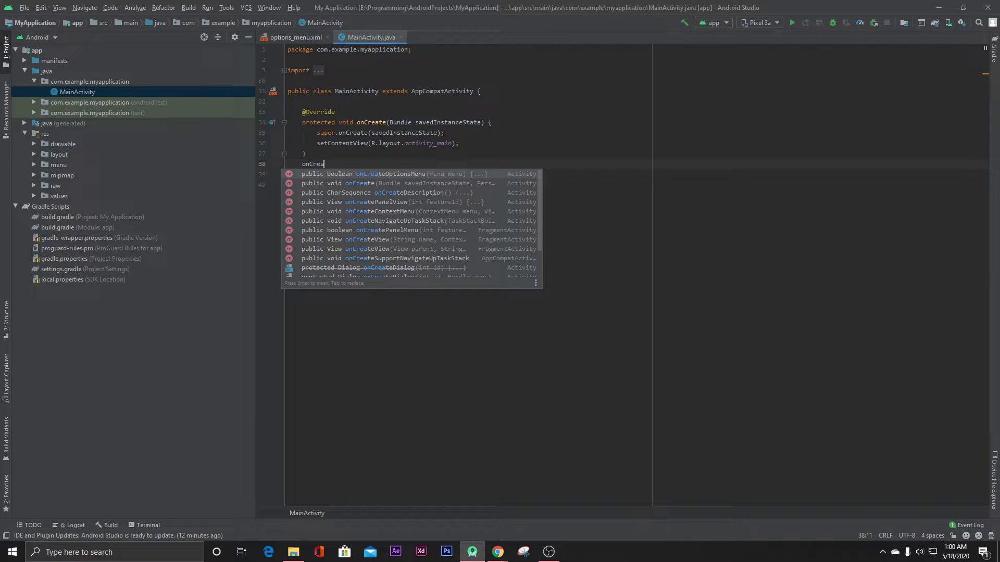
key(Return)
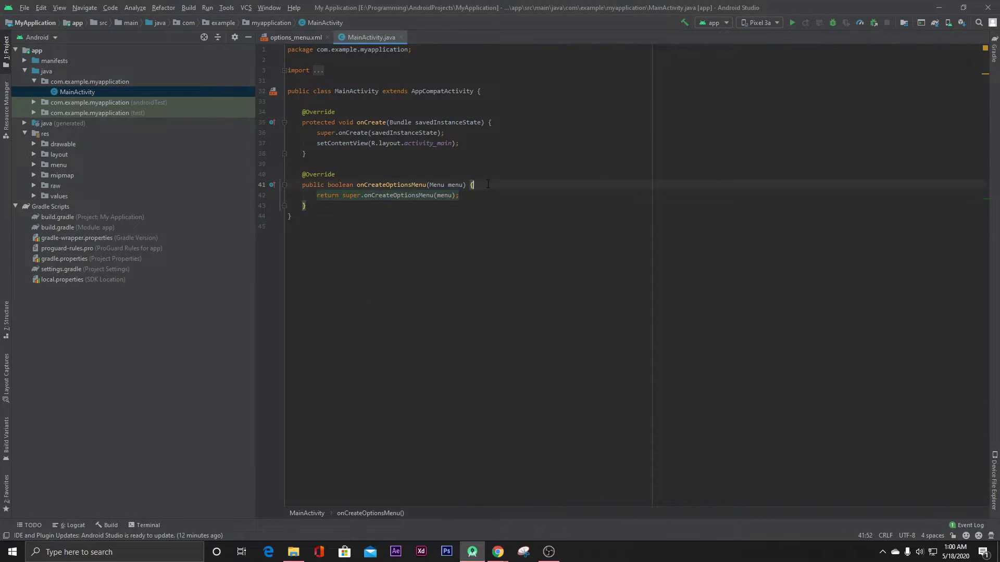
key(Return)
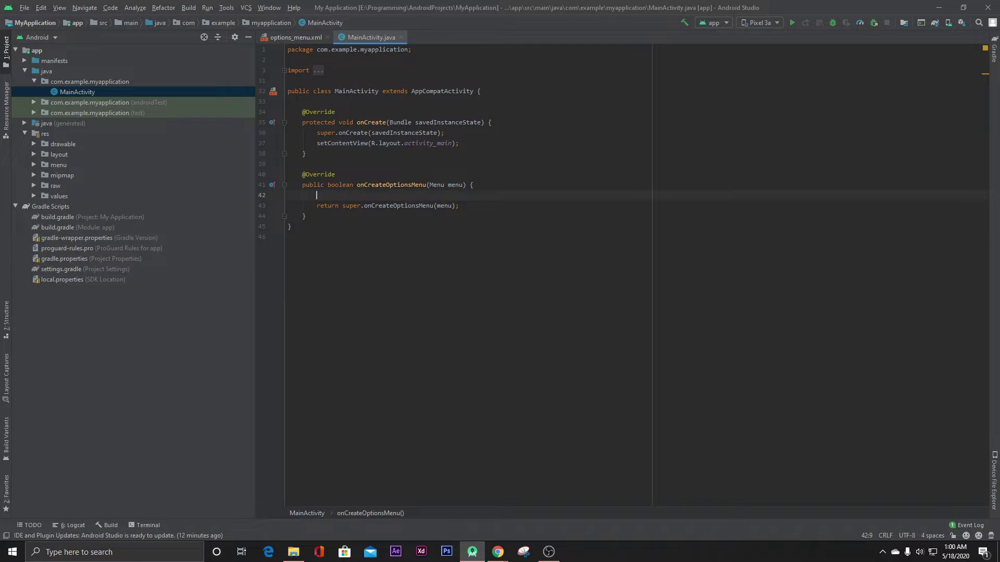
text(Mun)
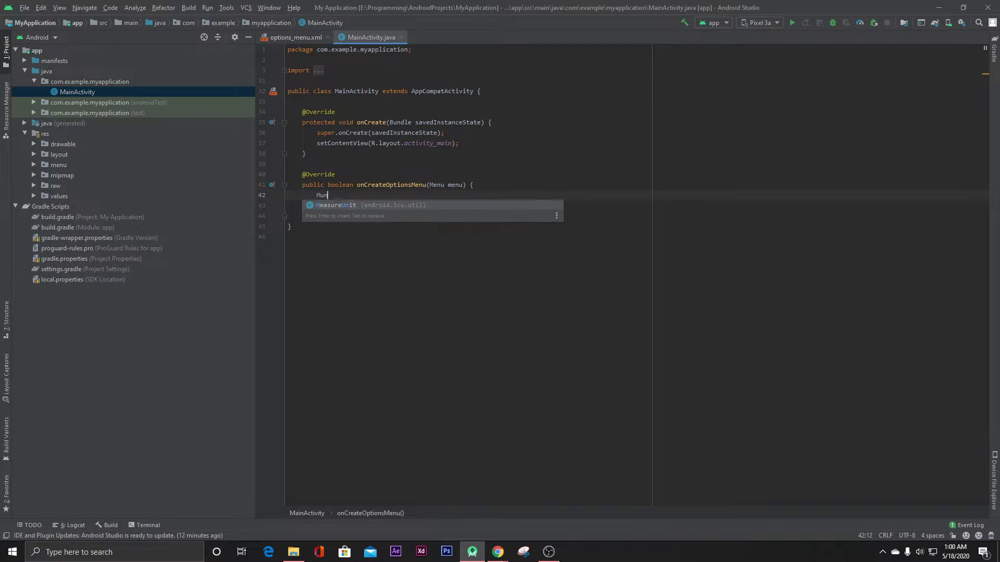
text(u)
- Declare MenuInflater menuInflater = getMenuInflater() in onCreateOptionsMenu
key(BackSpace)
key(BackSpace)
key(BackSpace)
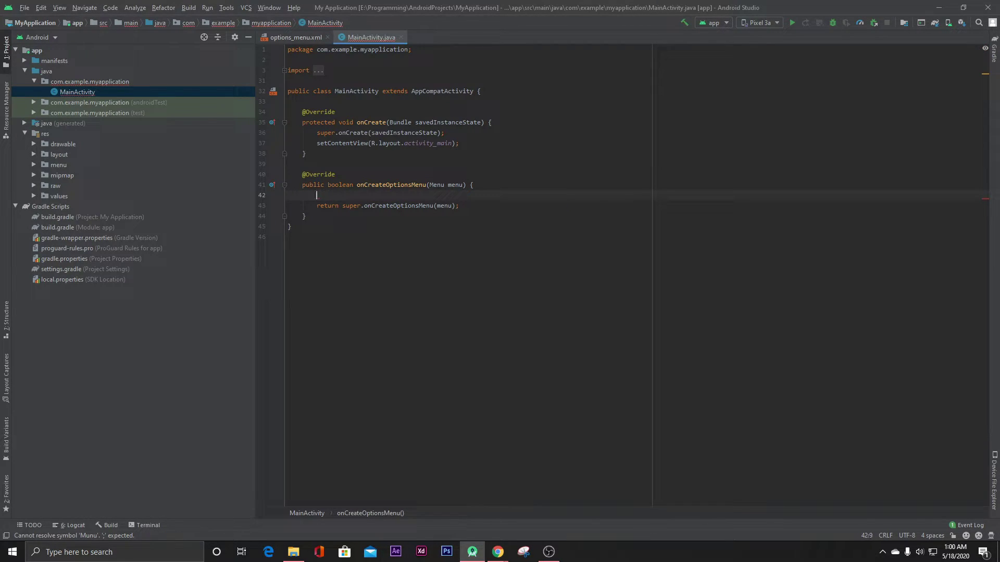
text(enu)
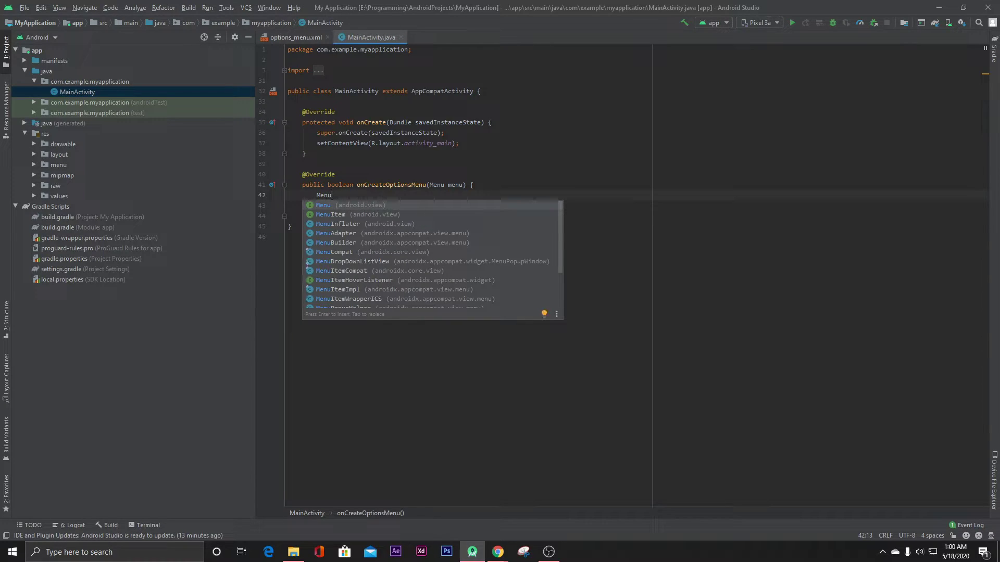
key(Down)
key(Down)
key(Return)
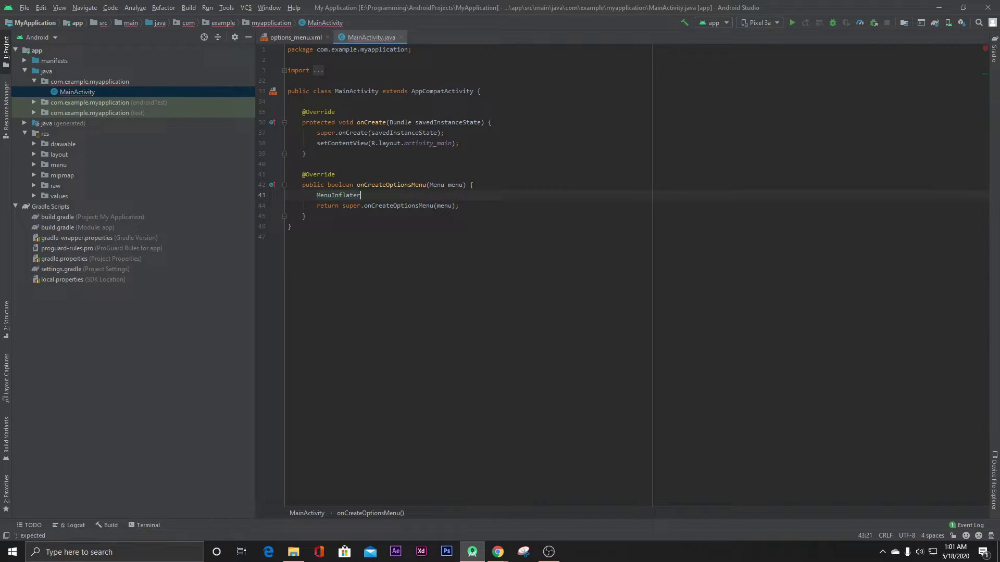
text(me)
key(Return)
text(=)
text(get)
key(Return)
text(;)
- Add a menuInflater.inflate call using R.menu.options_menu
key(Return)
text(i)
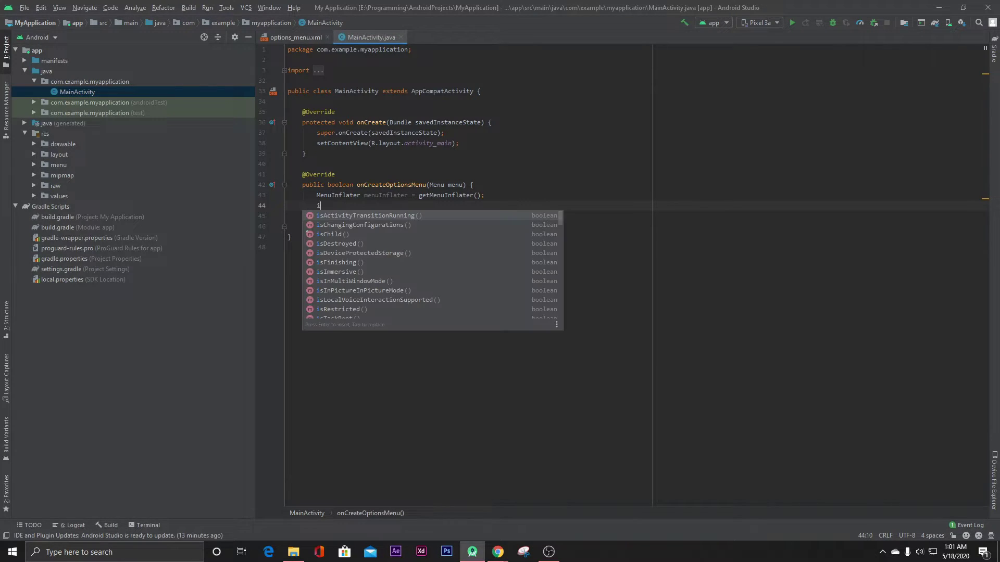
key(BackSpace)
text(menu)
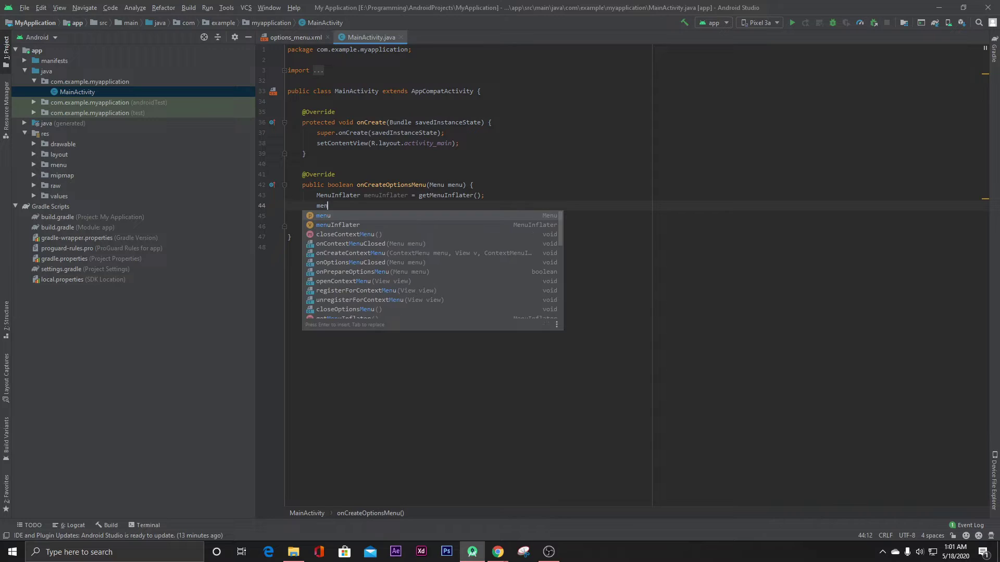
key(Escape)
key(BackSpace)
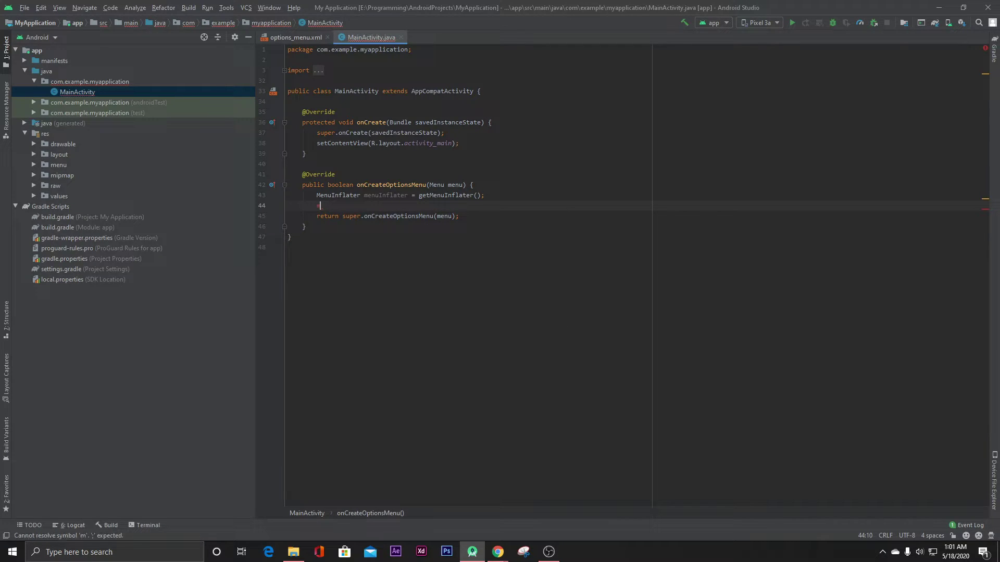
text(uI)
key(Return)
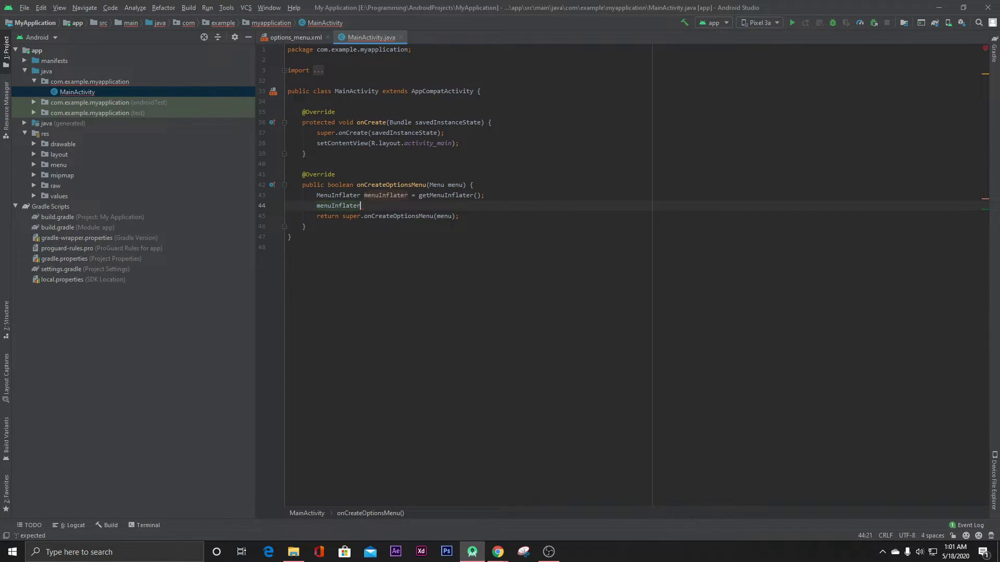
text(.inf)
key(Return)
text(R.)
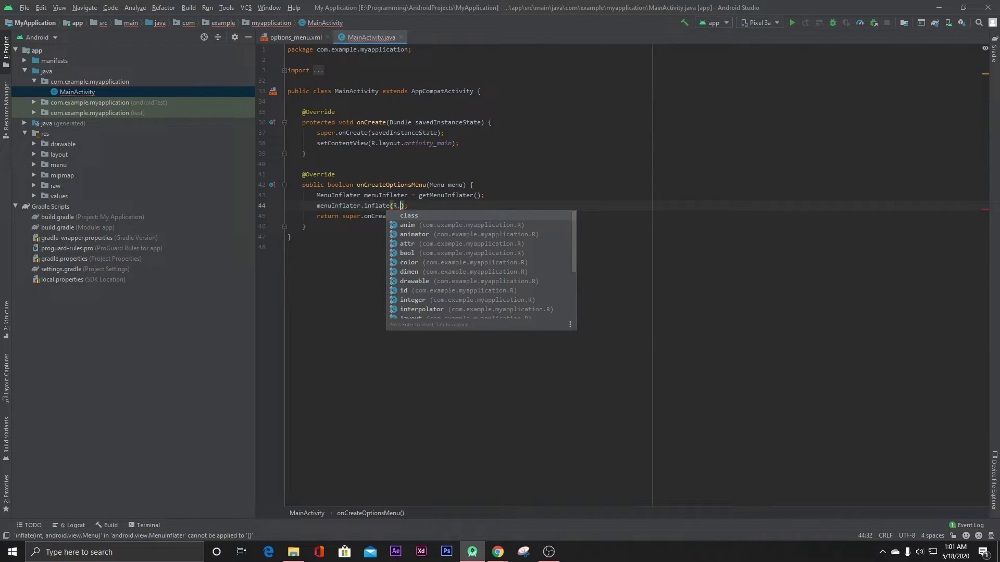
text(menu)
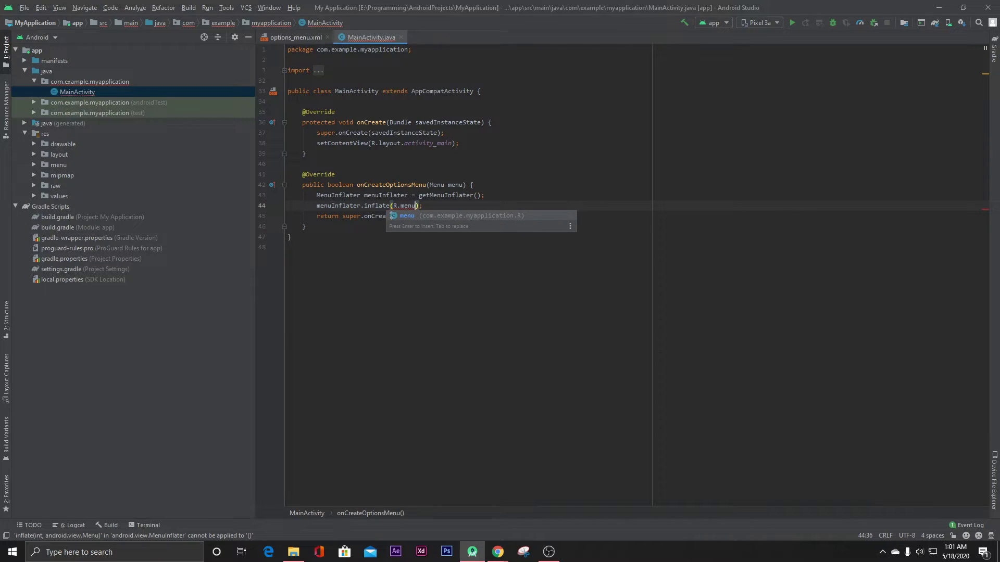
text(.op)
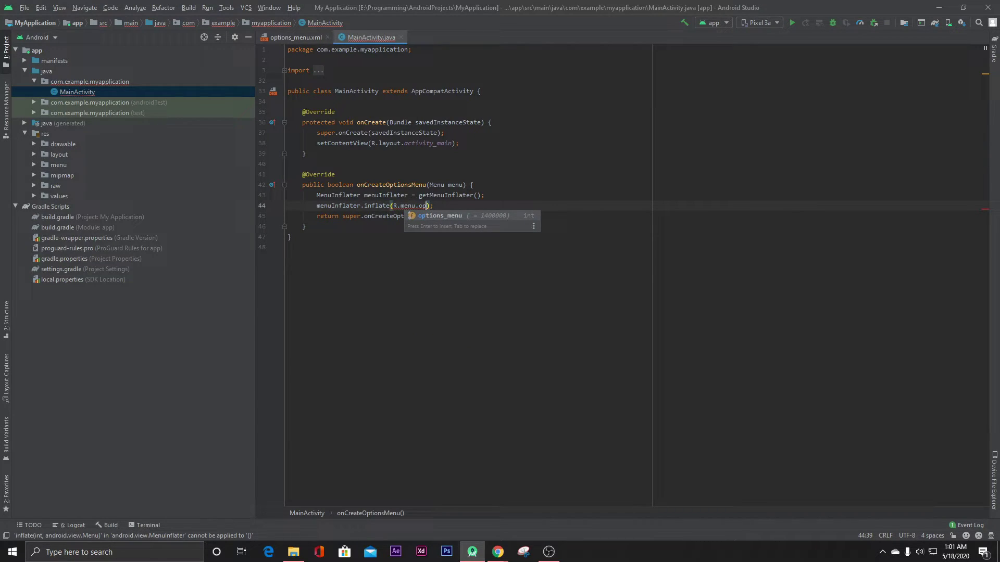
key(Return)
- Pass menu as the inflate call's second argument and select the super return call
key(End)
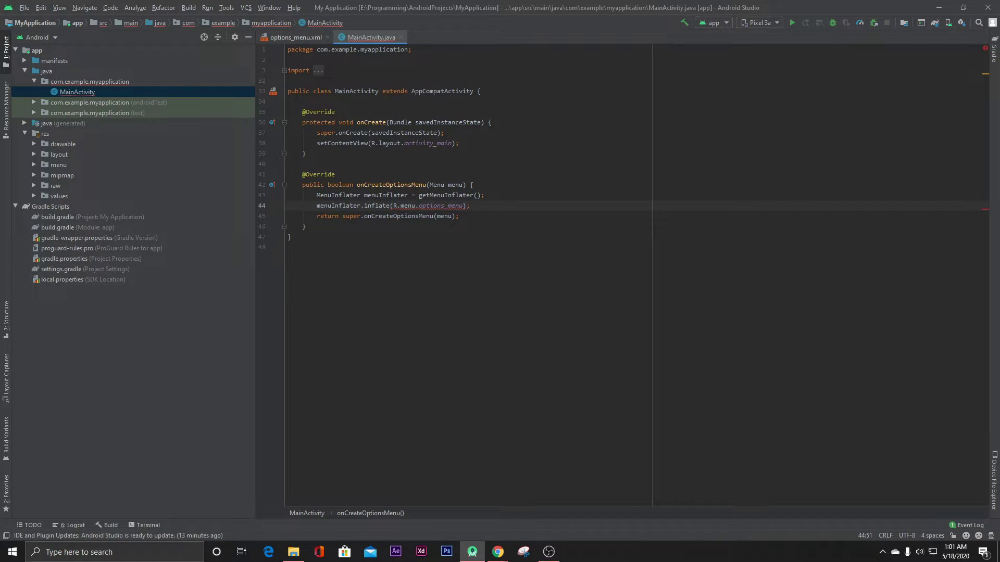
key(Left)
key(Left)
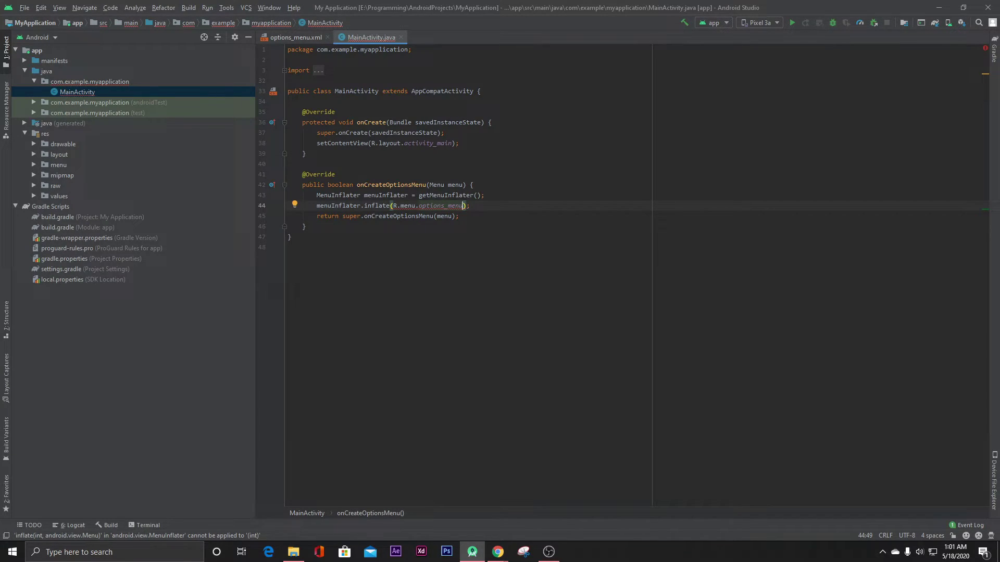
text(,)
drag(447, 186, 460, 185)
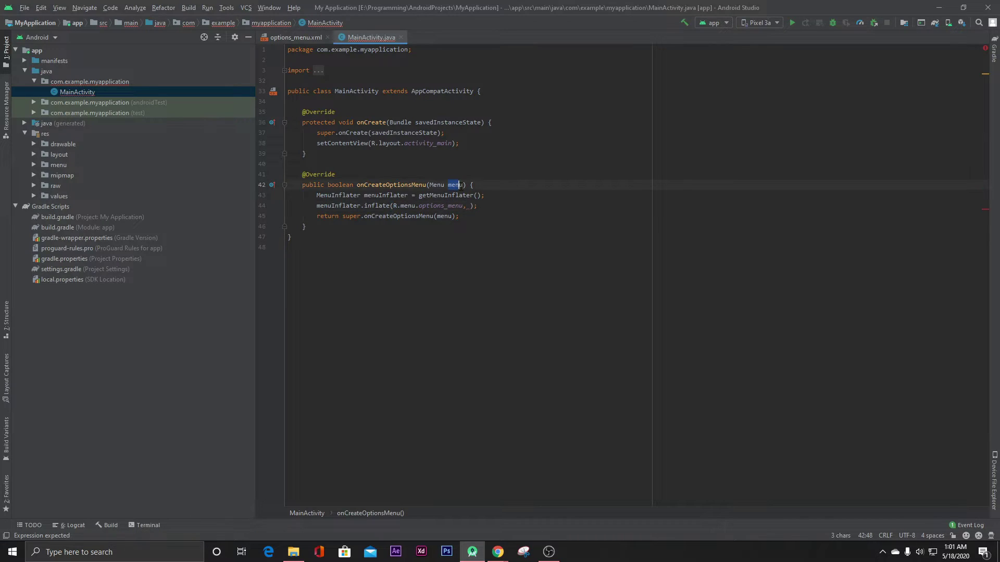
click(469, 205)
text(menm)
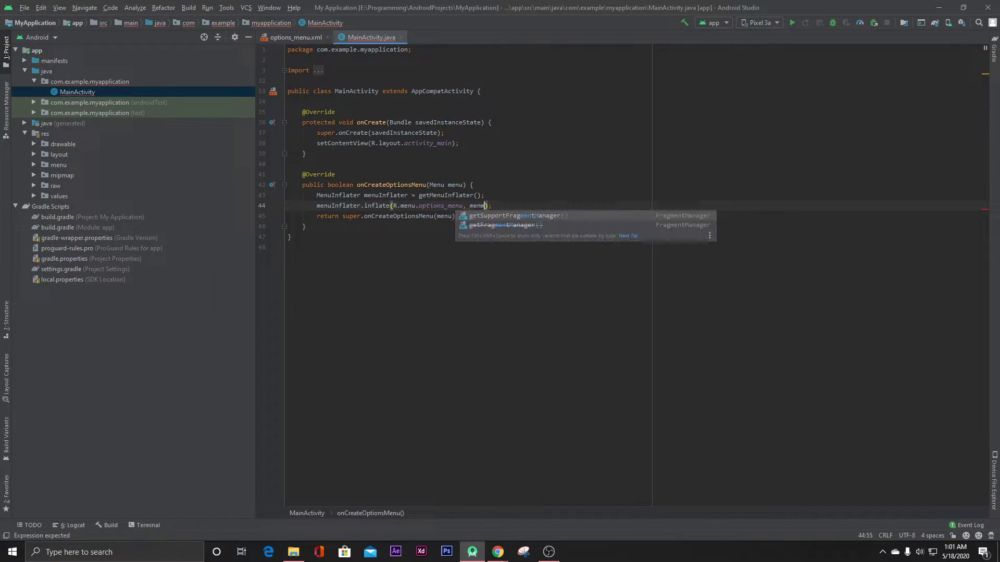
text(u)
key(BackSpace)
key(BackSpace)
text(u)
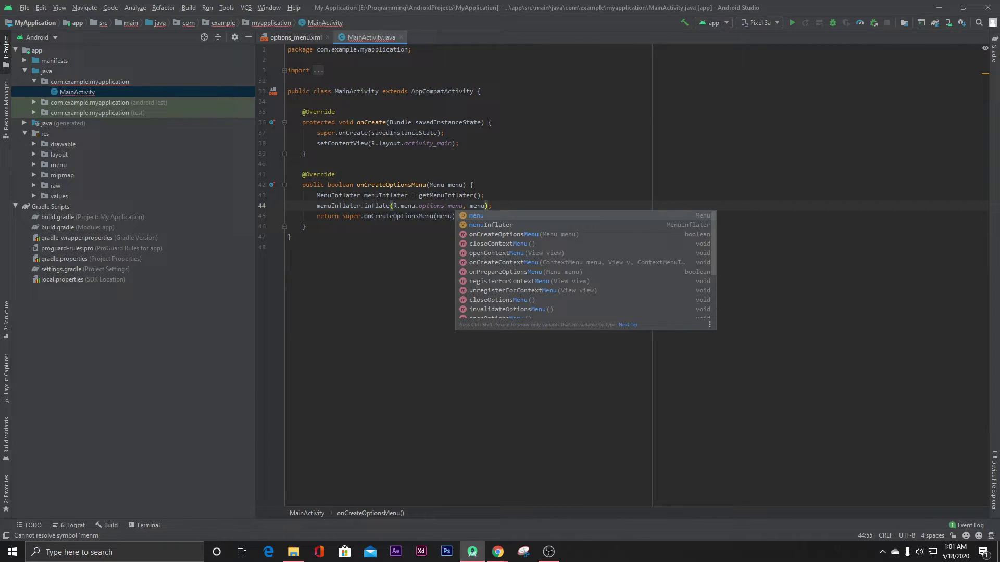
key(End)
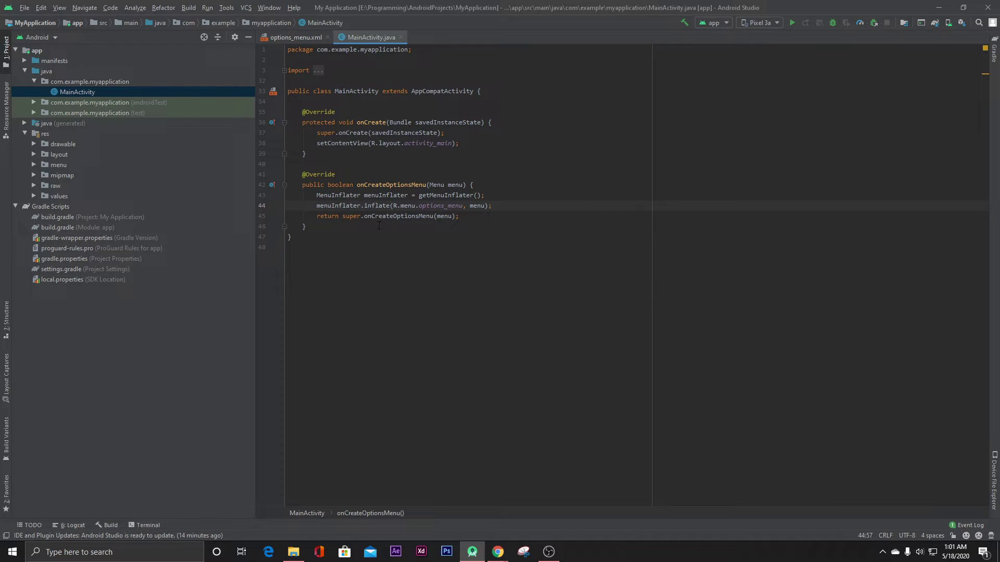
drag(456, 216, 343, 216)
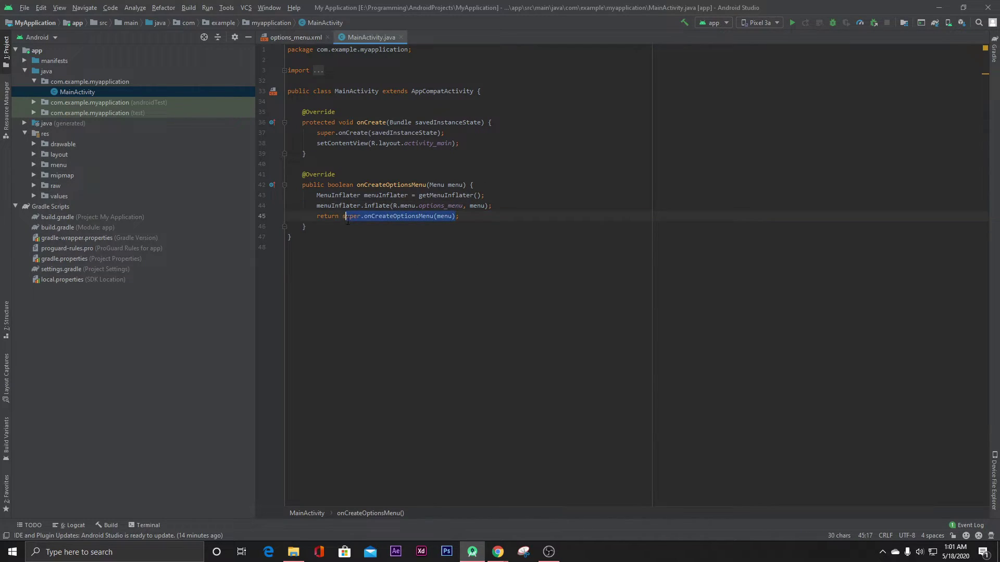
text(turn)
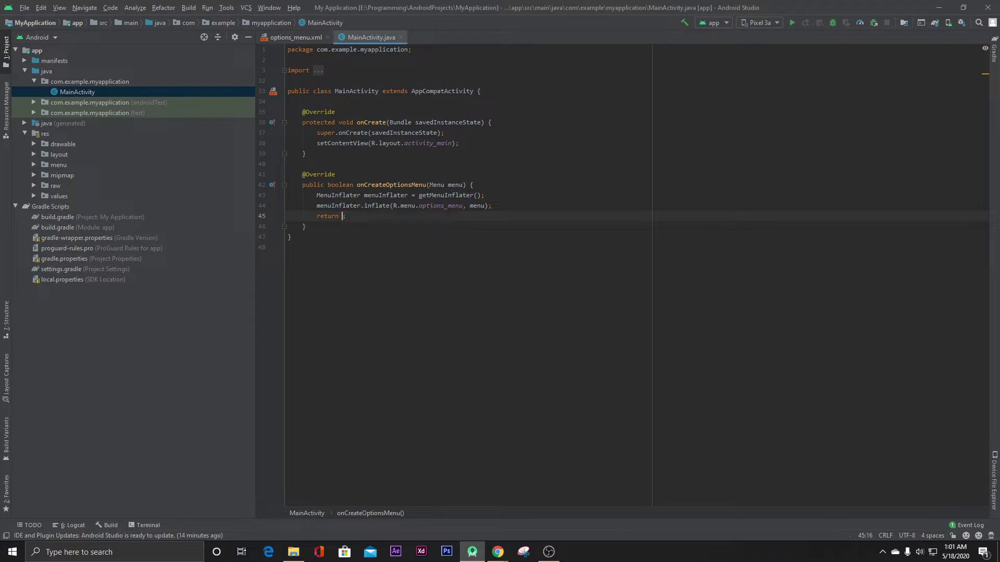
text(rue;)
- Place the caret after the closing brace of onCreateOptionsMenu, which now returns true
click(314, 226)
- Insert an onOptionsItemSelected override after onCreateOptionsMenu, with a blank first body line
key(Return)
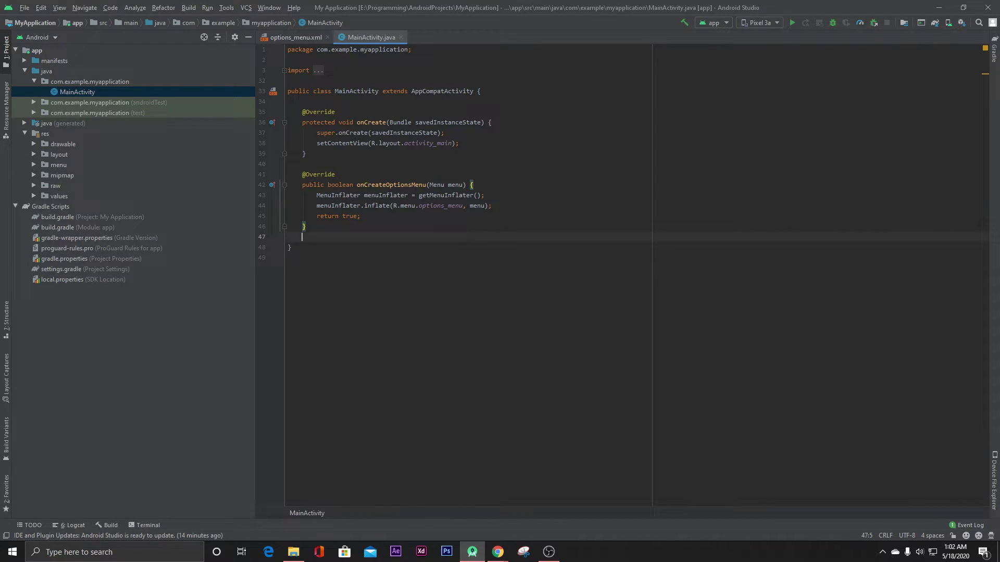
text(on)
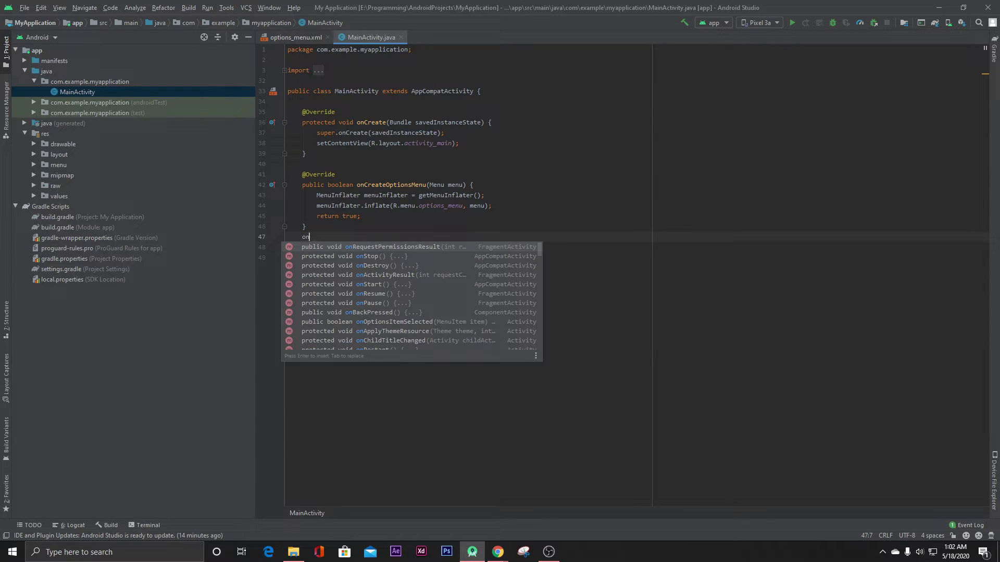
text(Op)
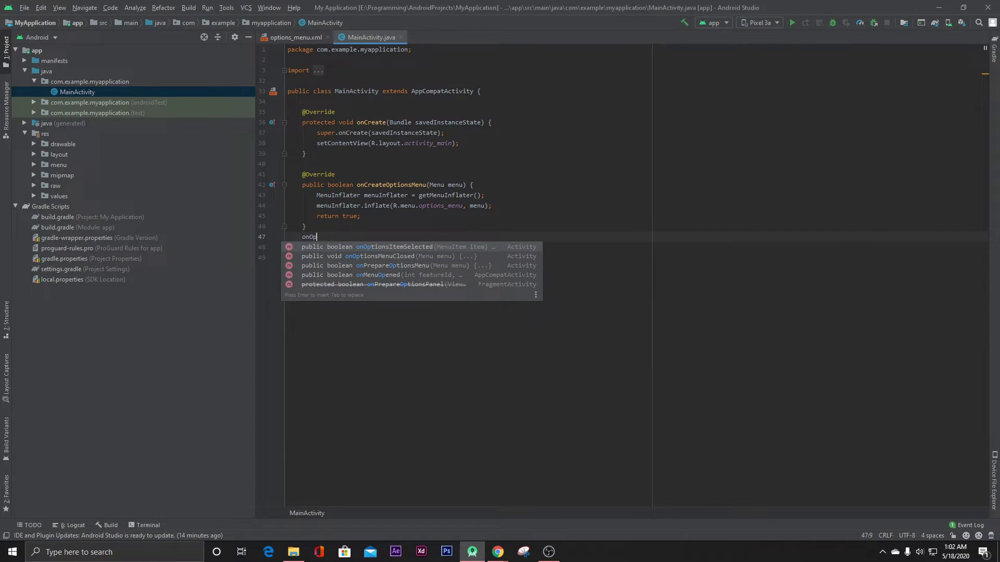
key(Return)
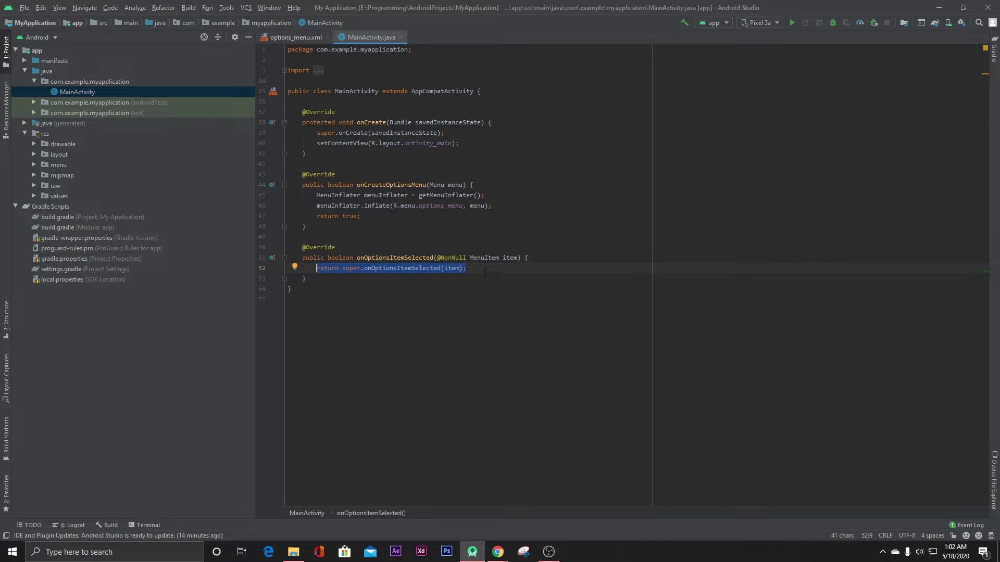
click(527, 257)
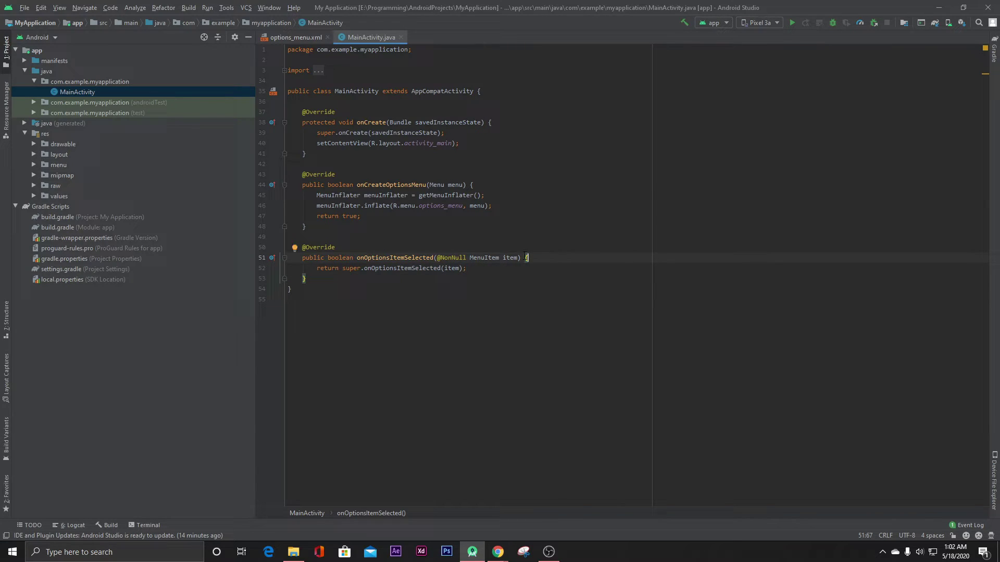
key(Return)
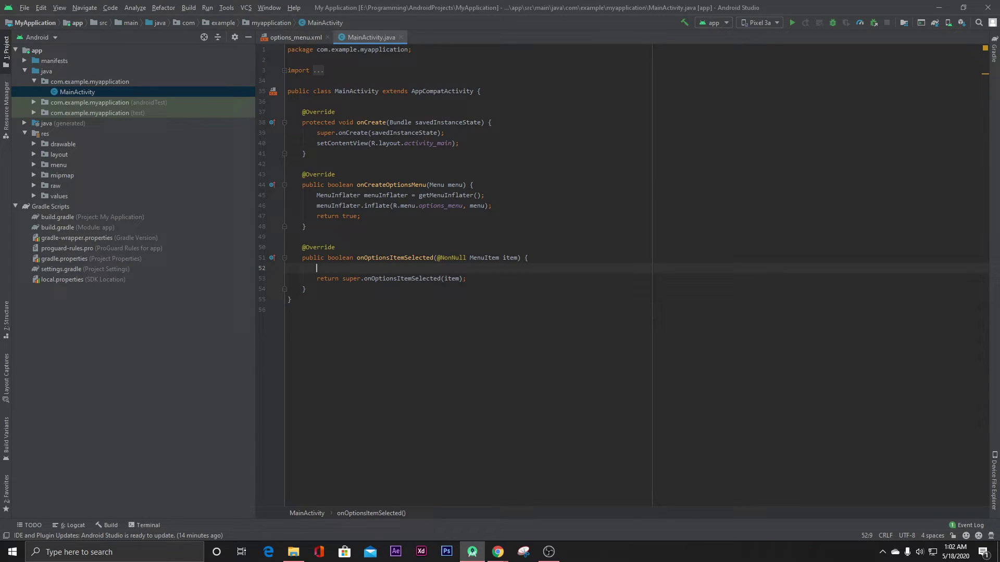
text(switch ()
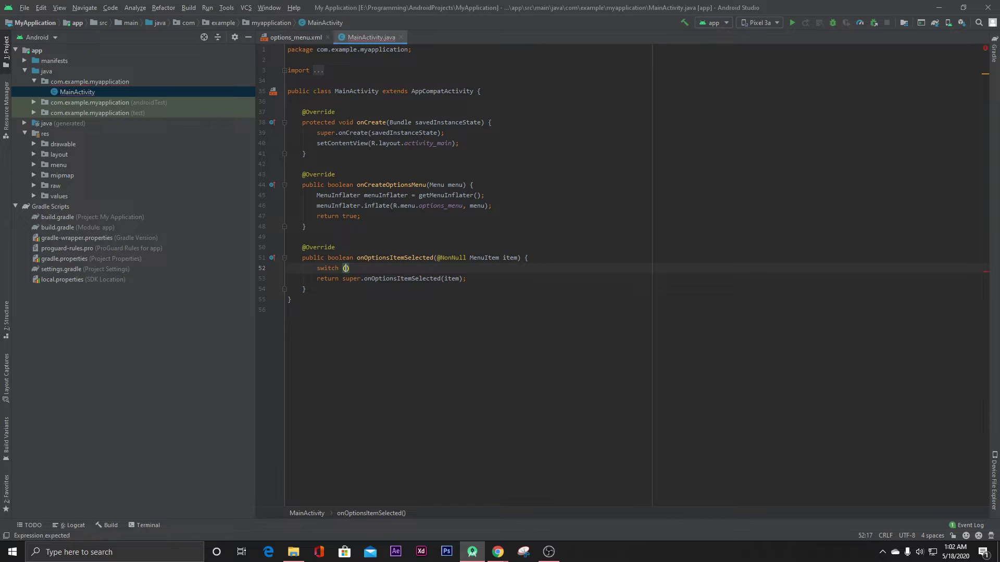
text(ite)
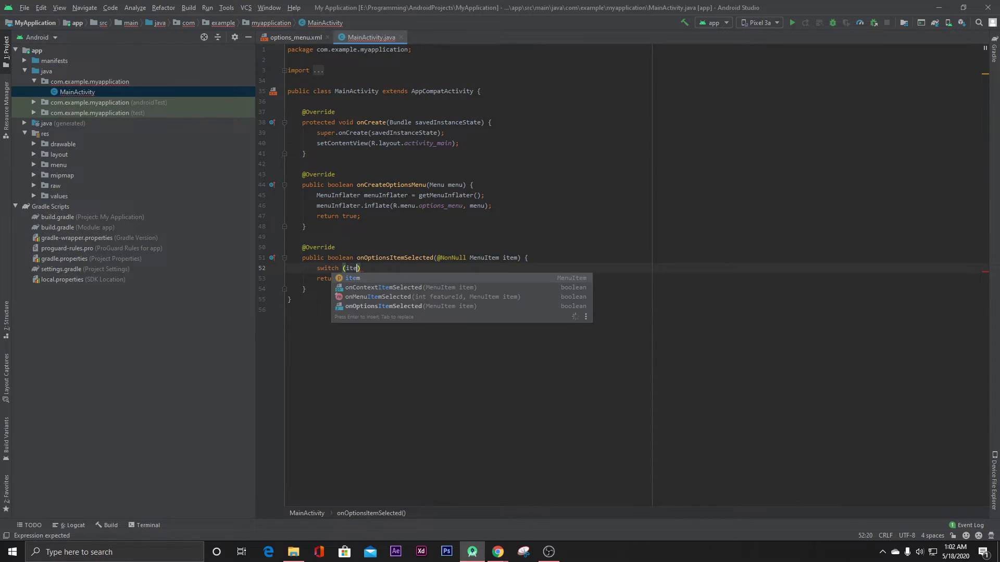
text(m)
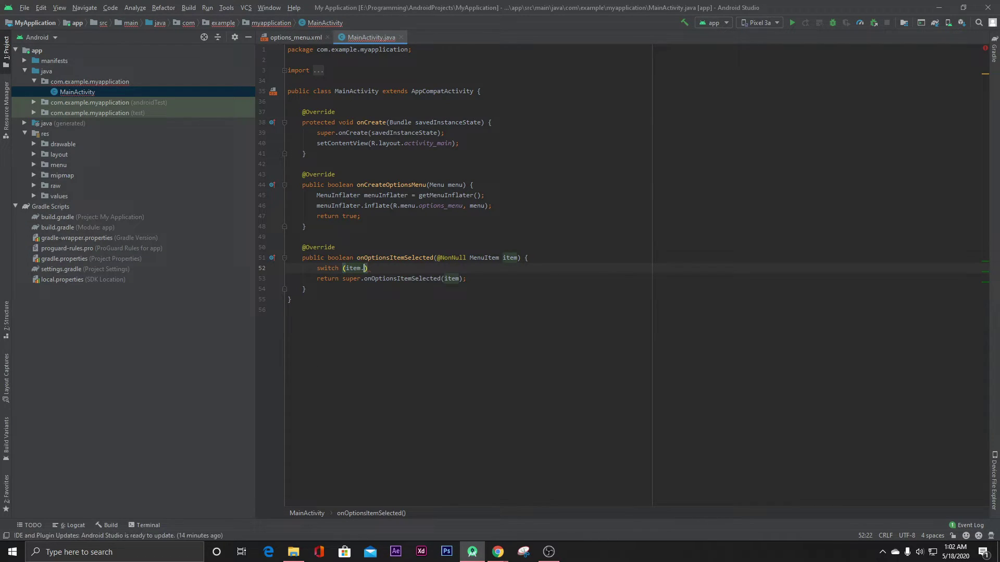
text(.get)
- Add a switch on item.getItemId() with a first case for R.id.item1
key(Return)
key(End)
key(Return)
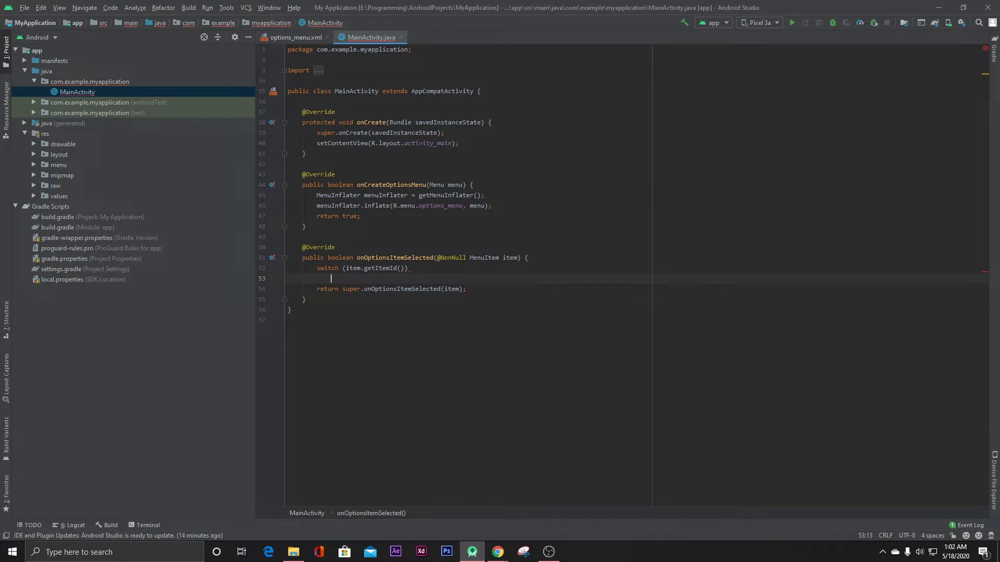
key(BackSpace)
text({)
key(Return)
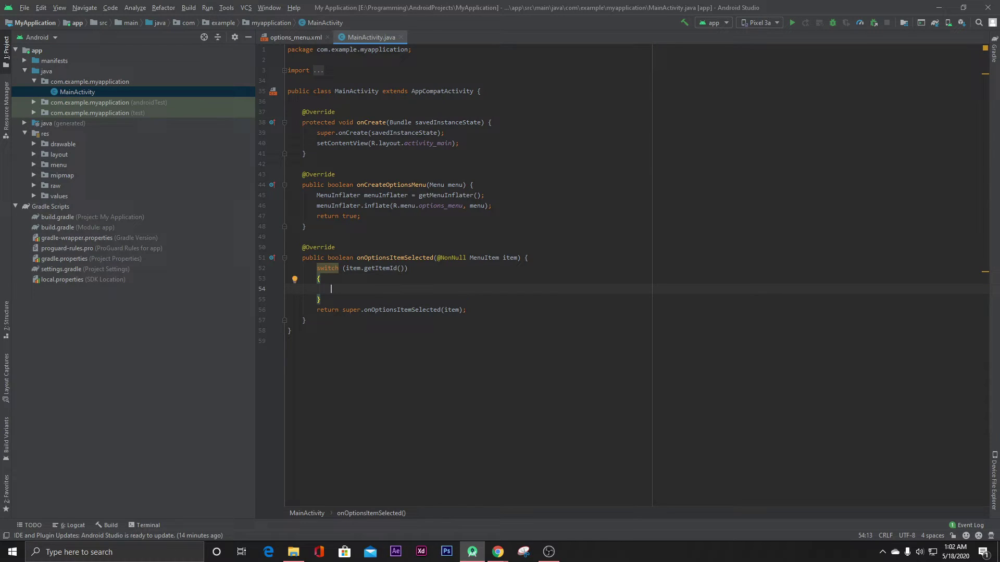
text(case )
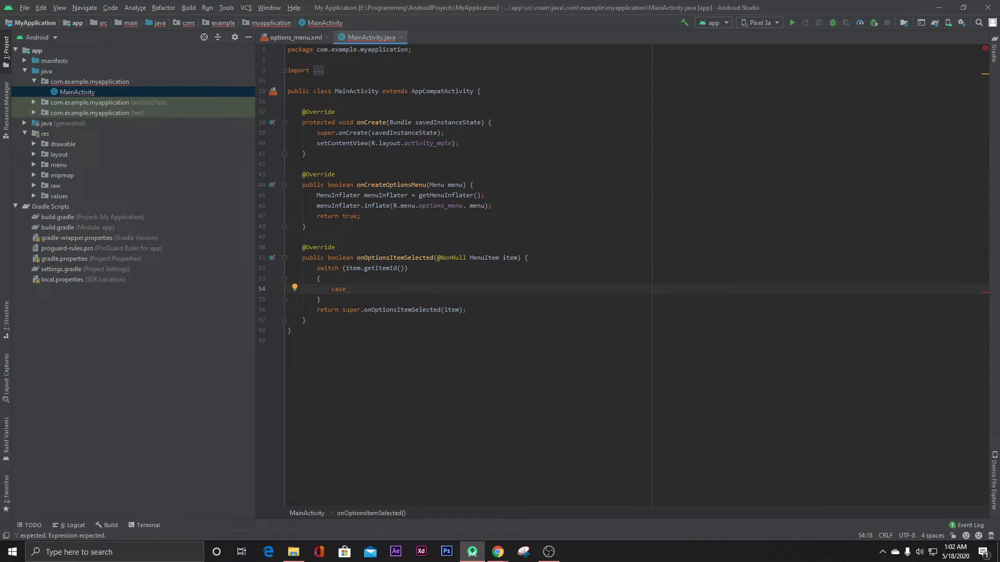
text(R.id.)
text(item)
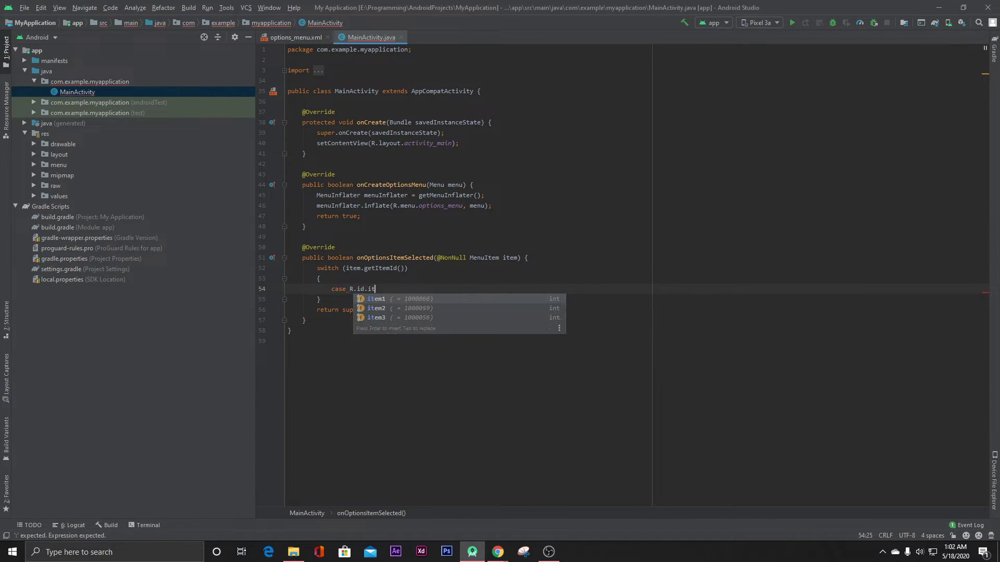
key(Return)
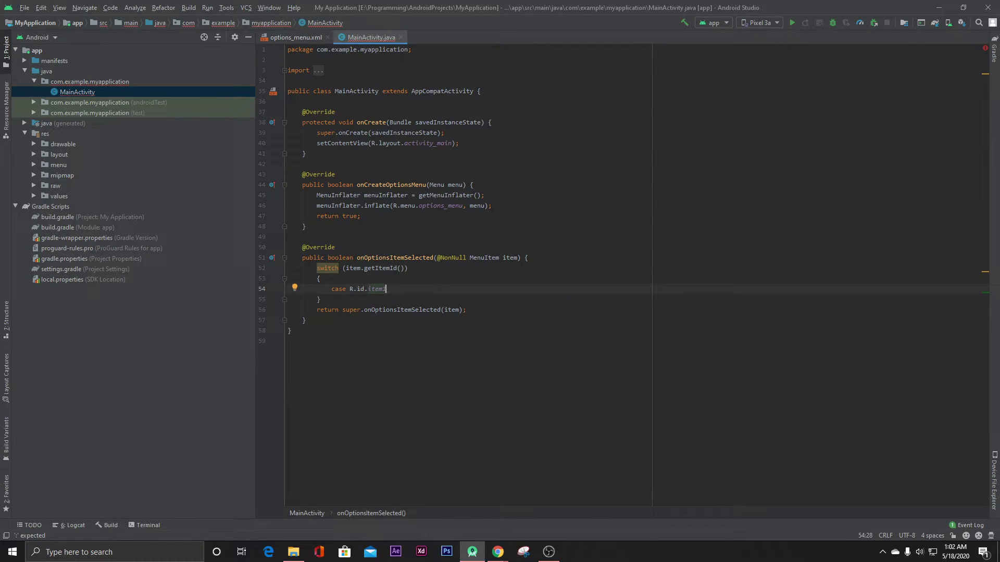
text(:)
- Give the item1 case a short toast reading "Item 1 is selected" and start the next line
key(Return)
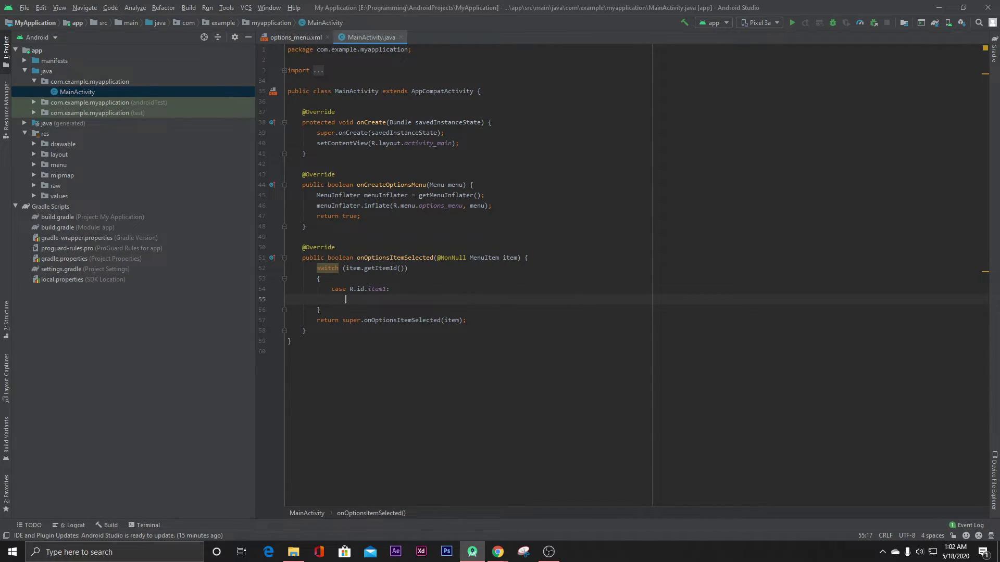
text(Toast)
key(Return)
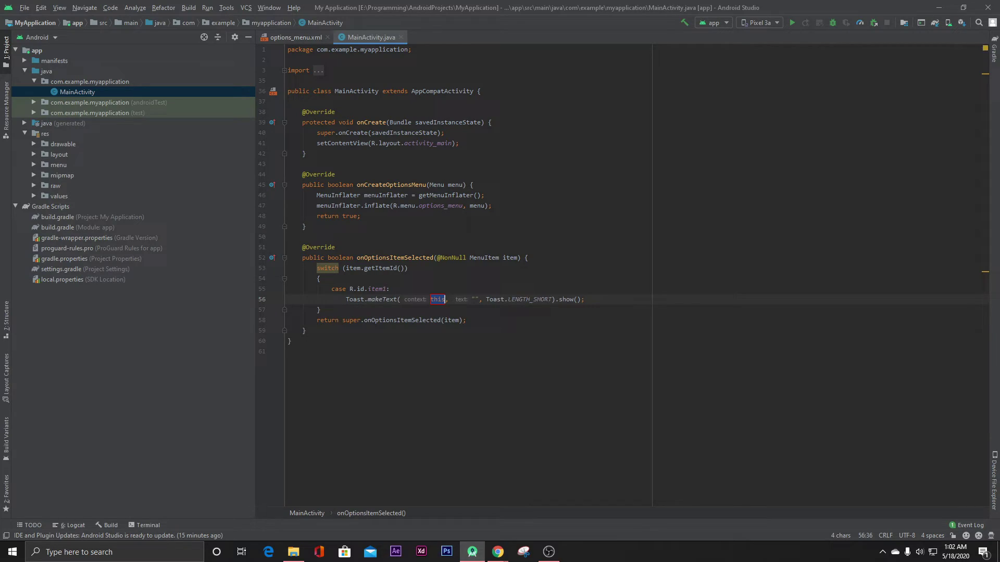
key(Tab)
text(Item 1 is )
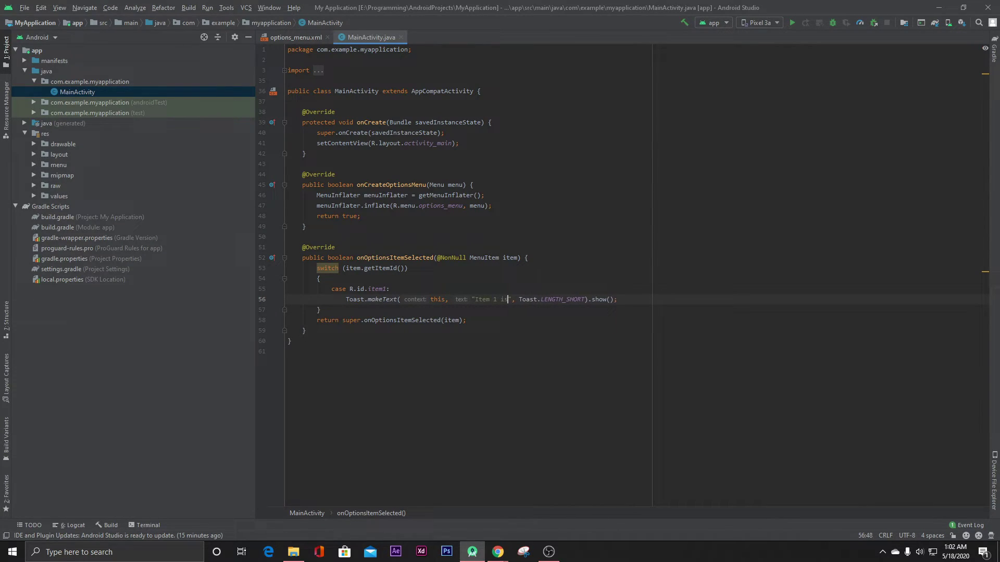
text(selected)
click(658, 298)
key(Return)
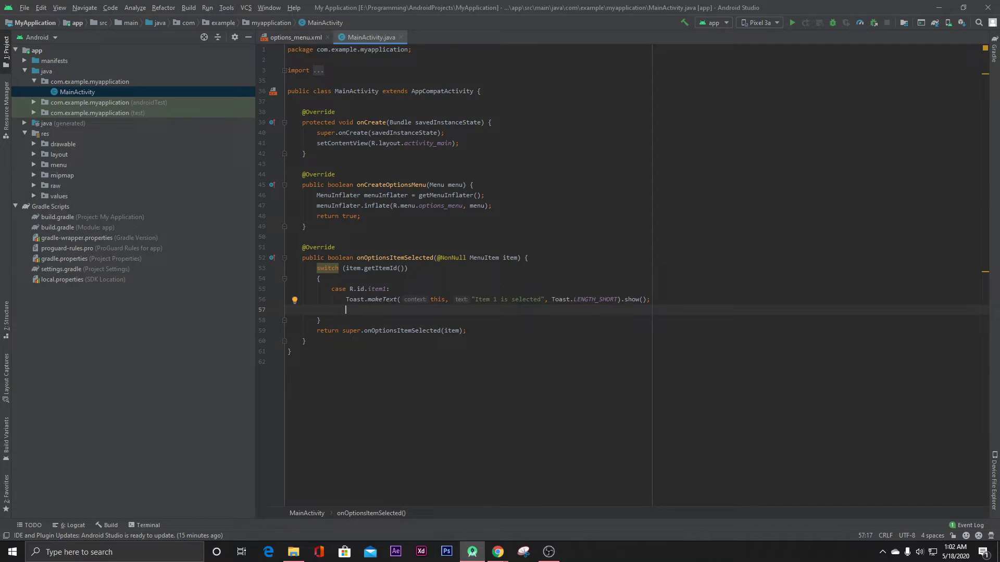
text(ret)
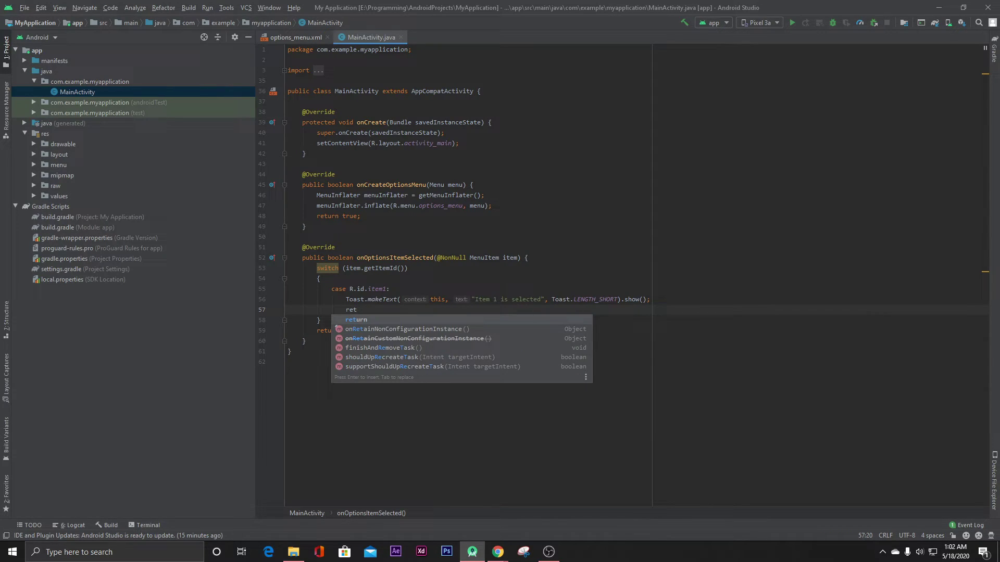
text(urn true)
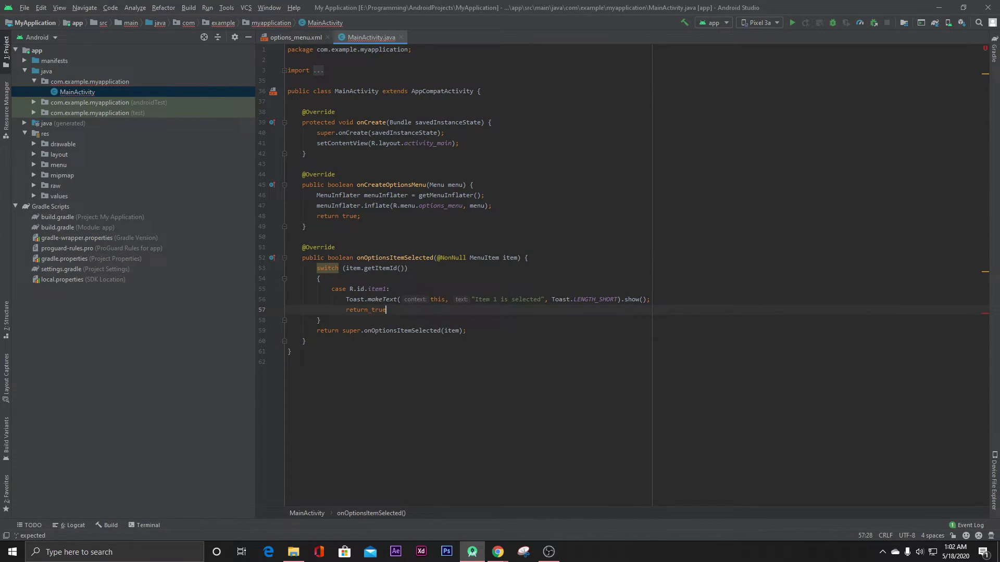
text(;)
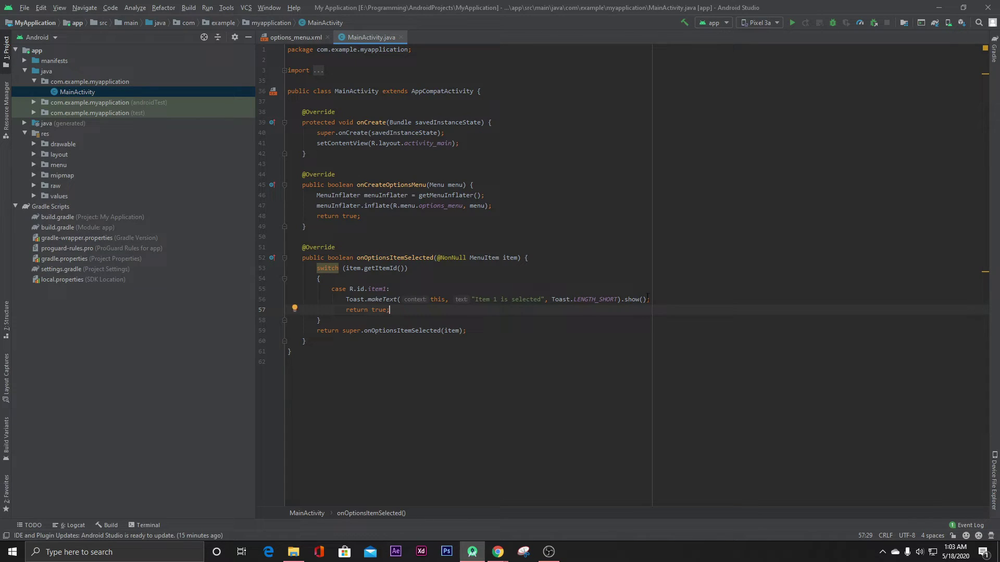
- Copy the item1 case block and paste it twice below itself
key(shift+Up)
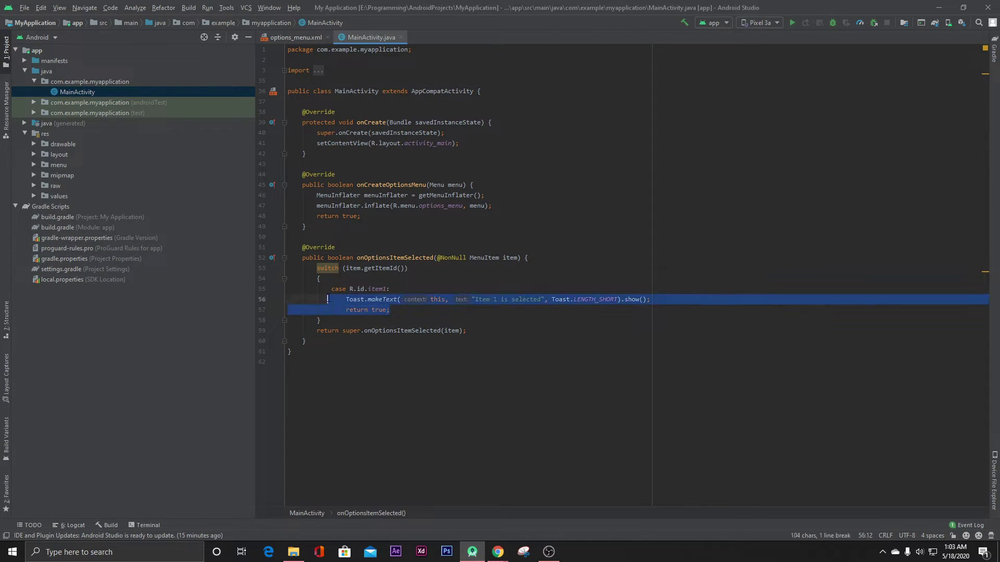
key(shift+Up)
key(shift+Home)
key(ctrl+c)
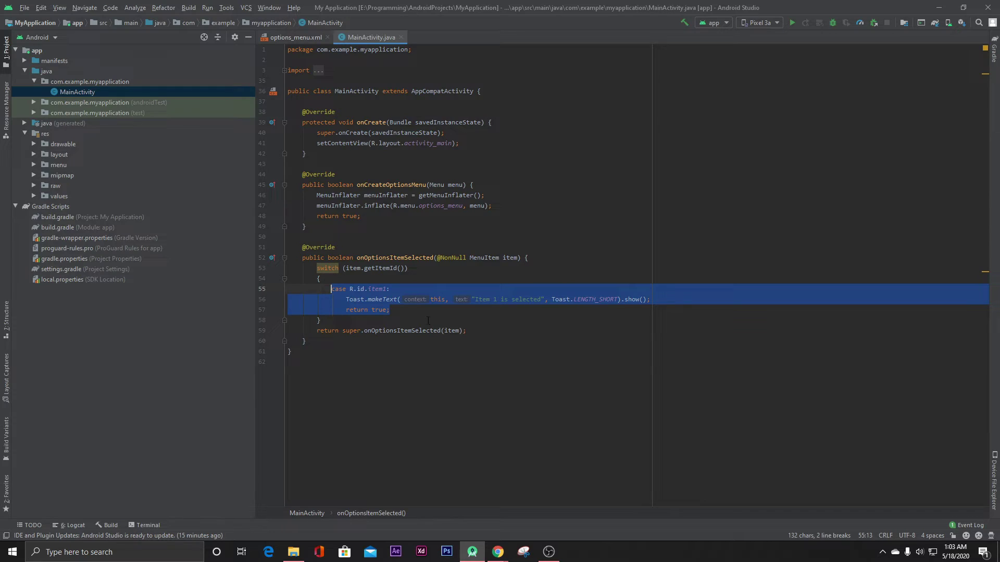
key(Right)
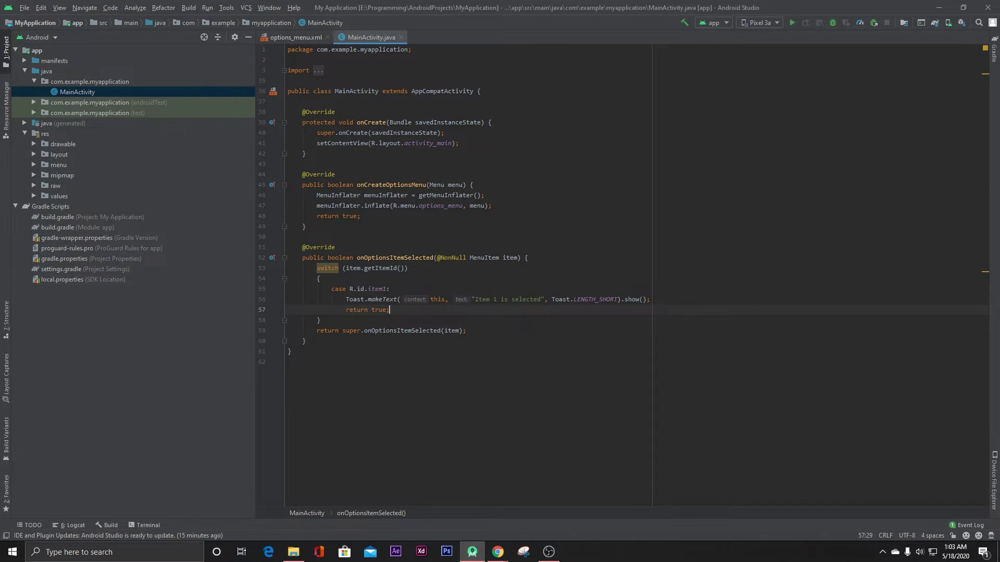
key(Return)
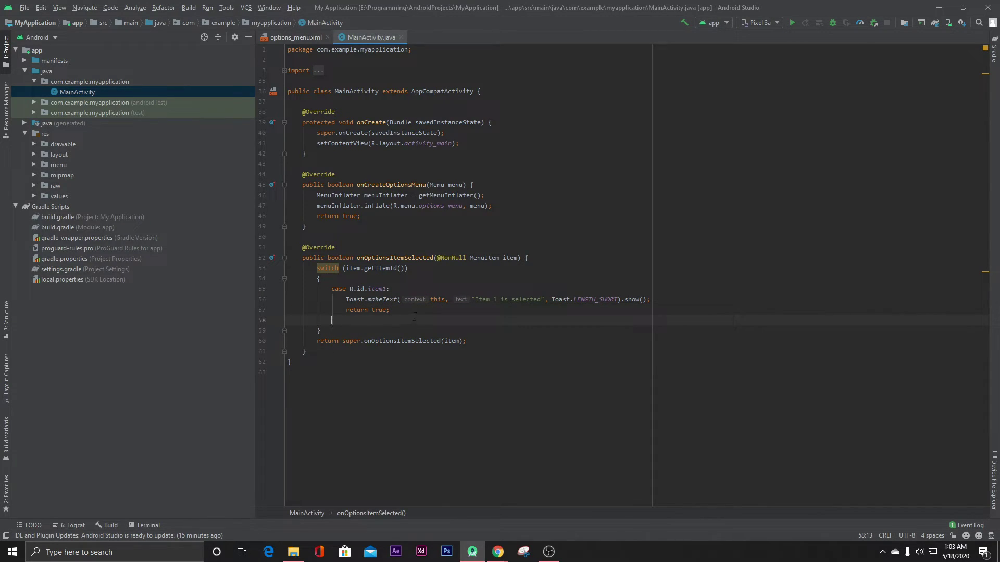
key(ctrl+v)
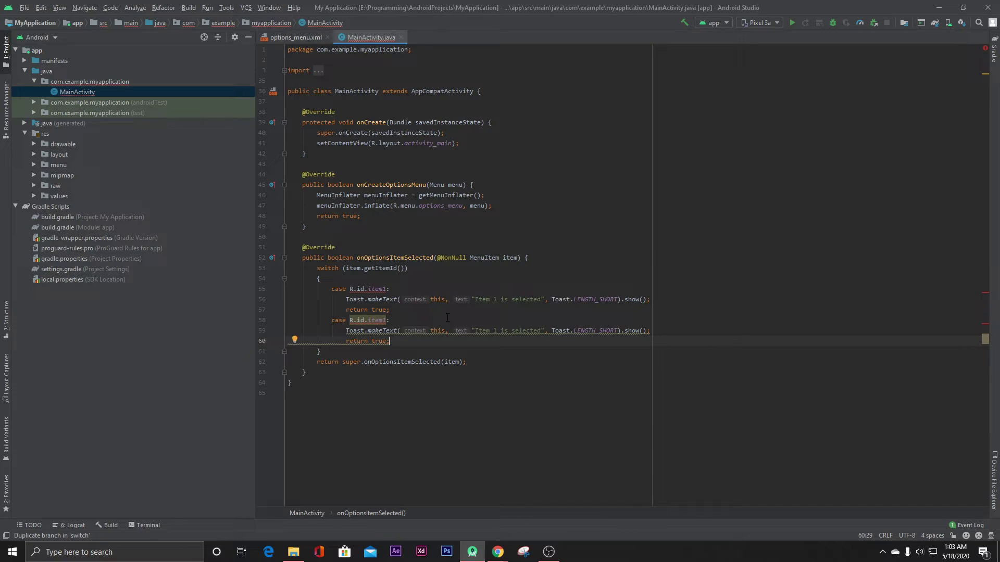
key(Return)
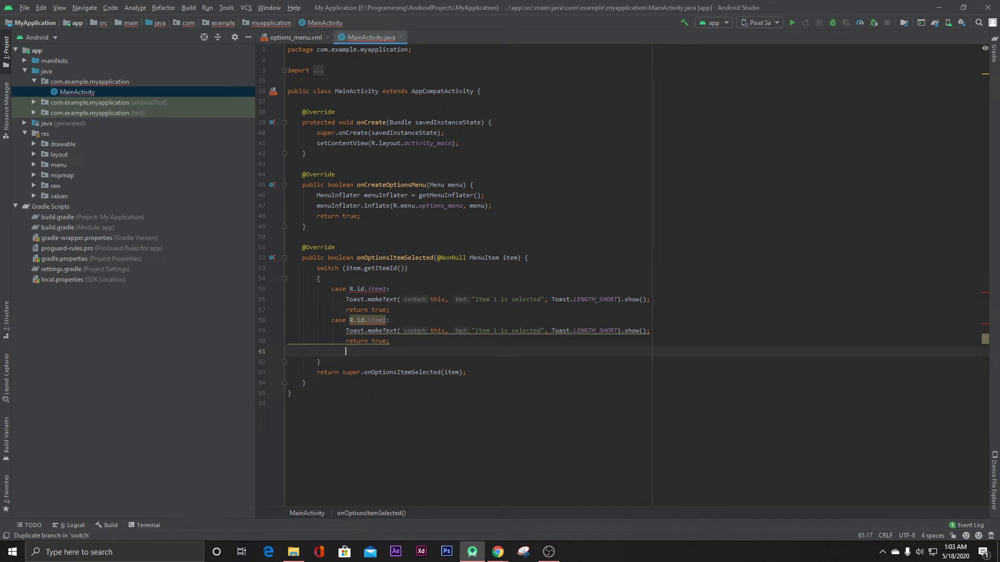
click(335, 352)
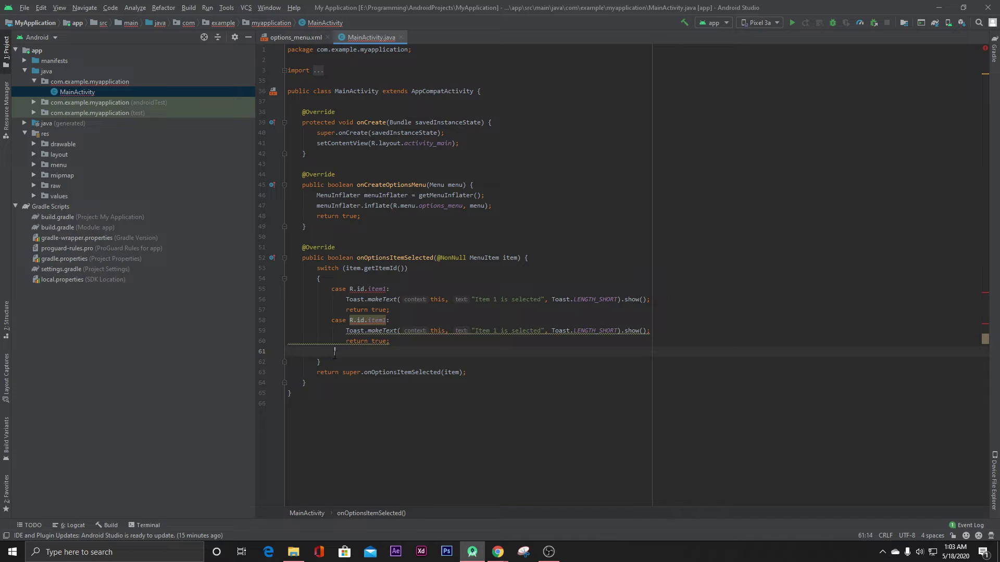
key(BackSpace)
key(ctrl+v)
- Change the copied cases to item2 and item3 with toasts "Item 2" and "Item 3 is selected"
click(388, 320)
key(BackSpace)
text(2)
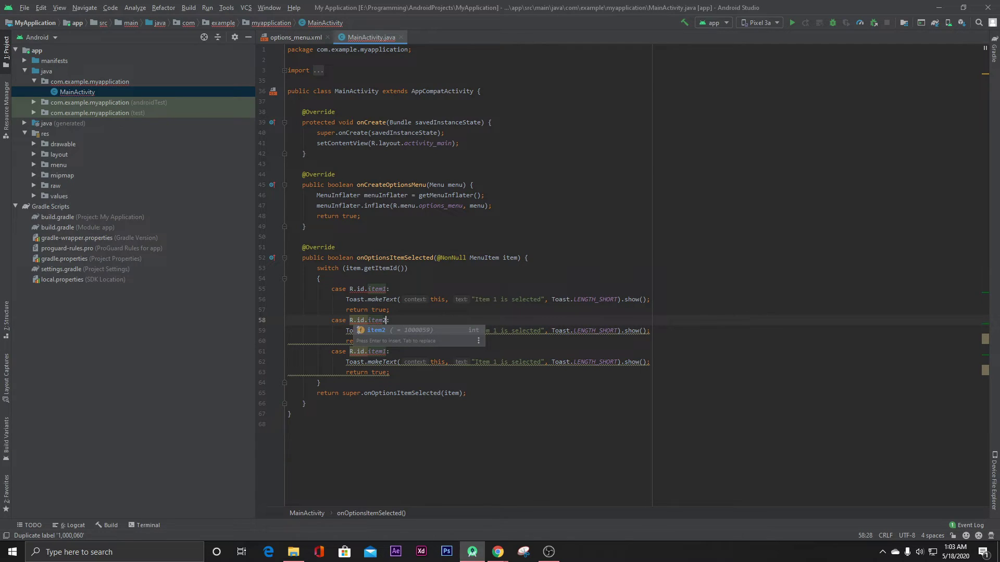
key(Escape)
key(Down)
key(Down)
key(Down)
key(BackSpace)
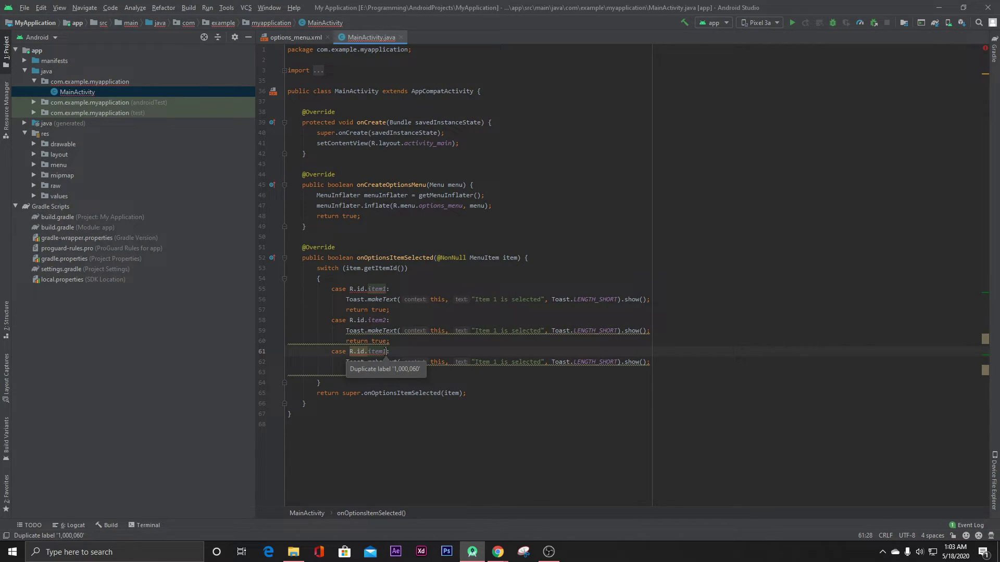
text(3)
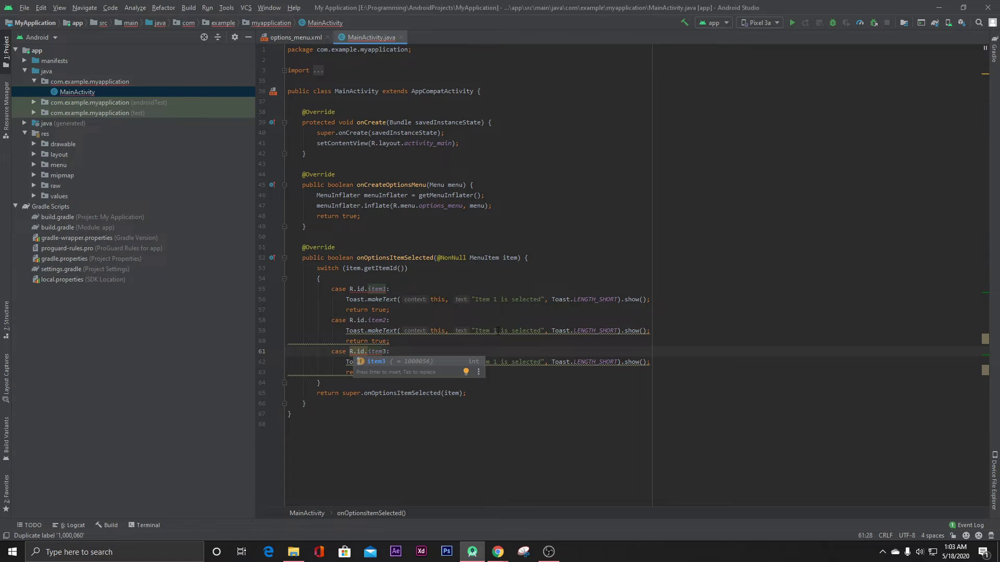
click(497, 331)
key(BackSpace)
text(2)
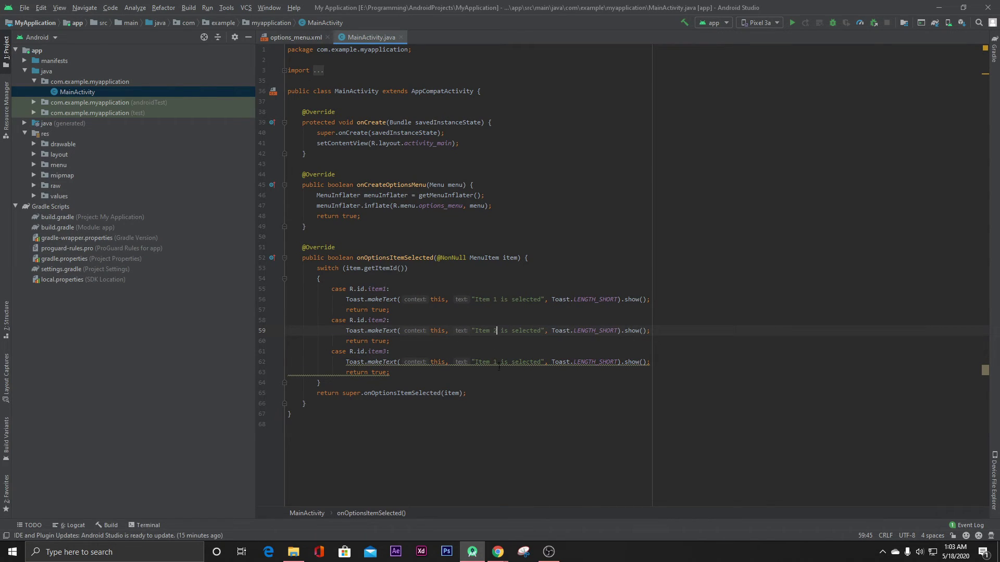
click(498, 362)
key(BackSpace)
text(3)
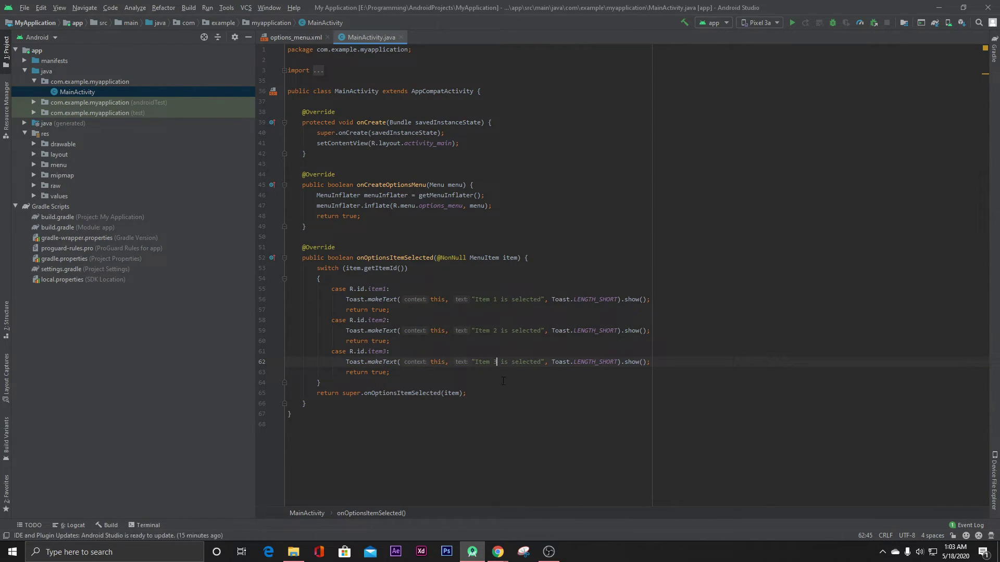
click(503, 382)
click(505, 401)
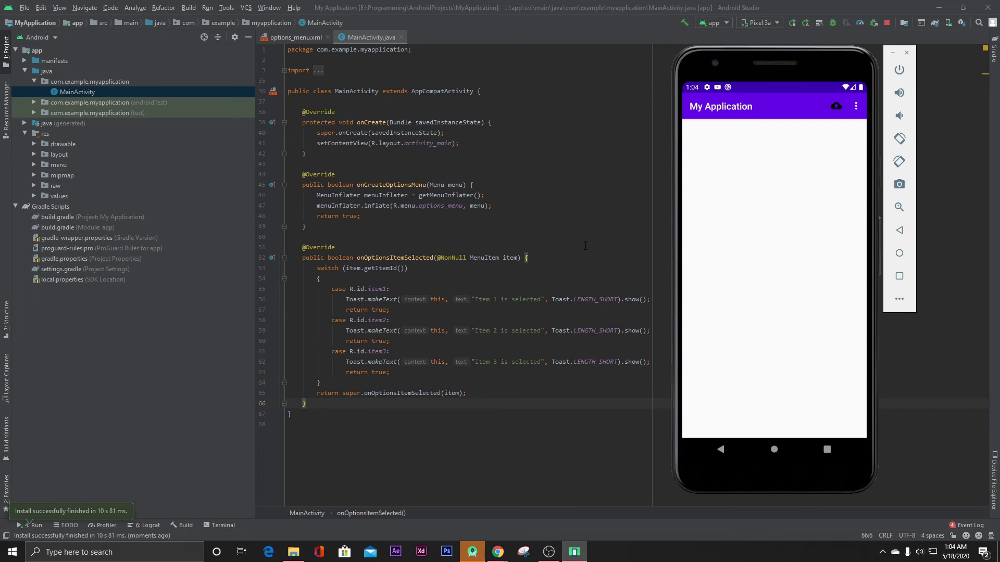
- Tap the cloud action in the emulator to show its toast
click(857, 108)
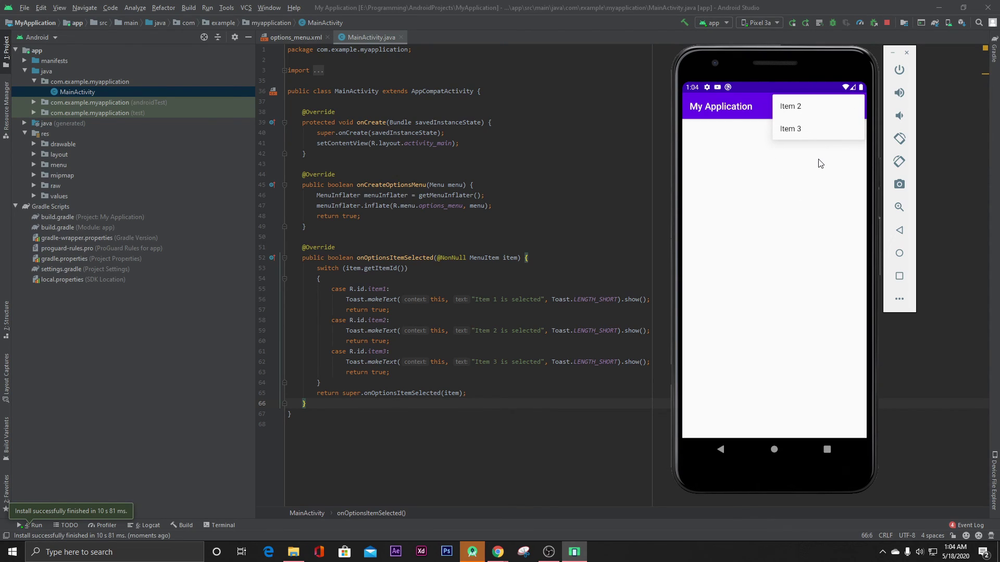
click(742, 181)
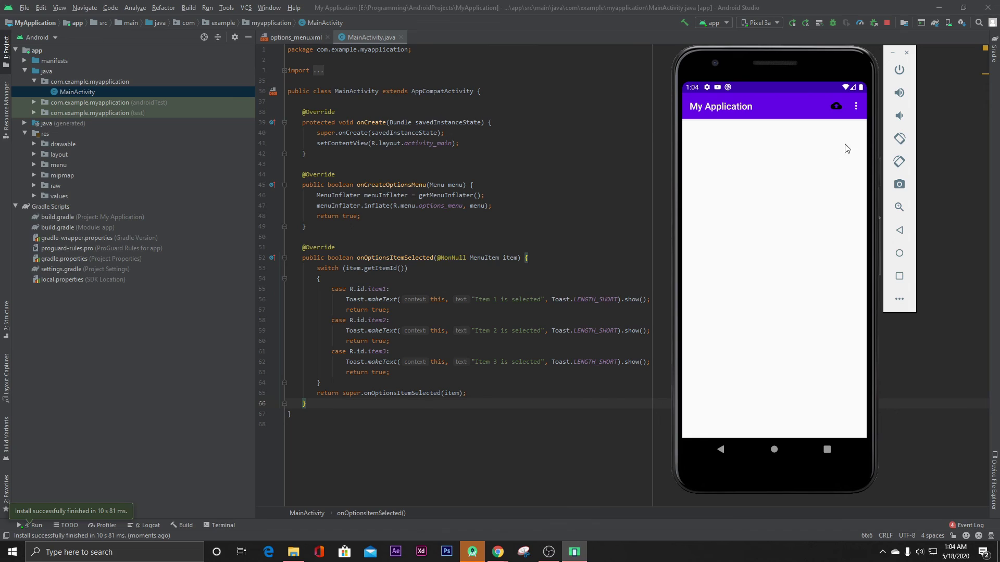
click(836, 112)
- Choose Item 2, then Item 3, from the overflow menu, then return to the editor
click(857, 107)
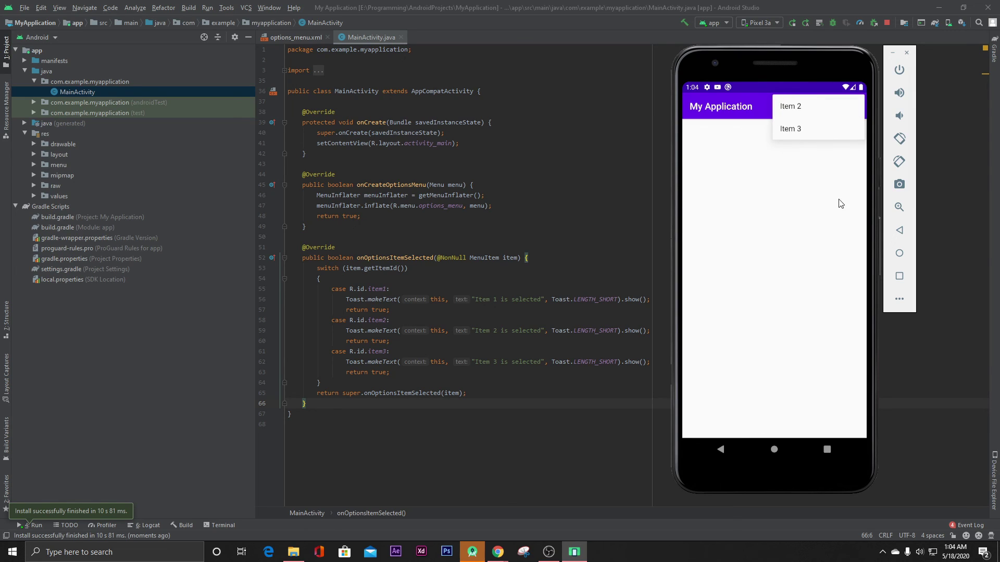
click(802, 106)
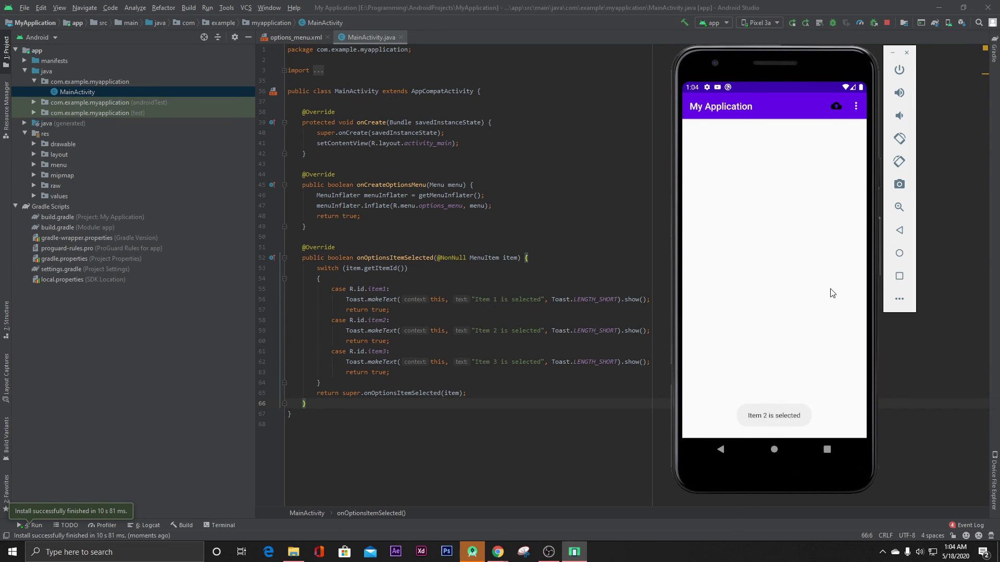
click(856, 107)
click(807, 128)
click(490, 394)
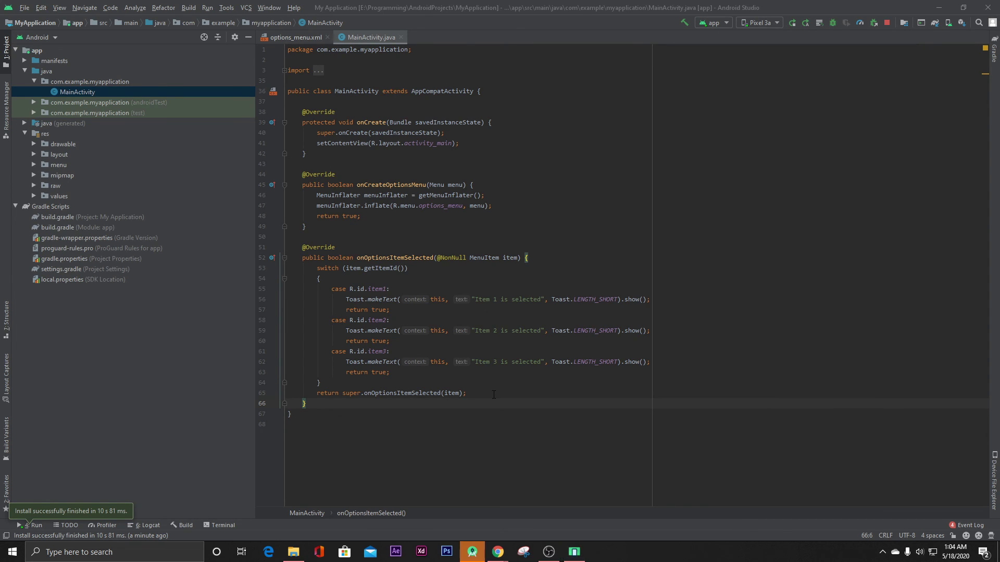